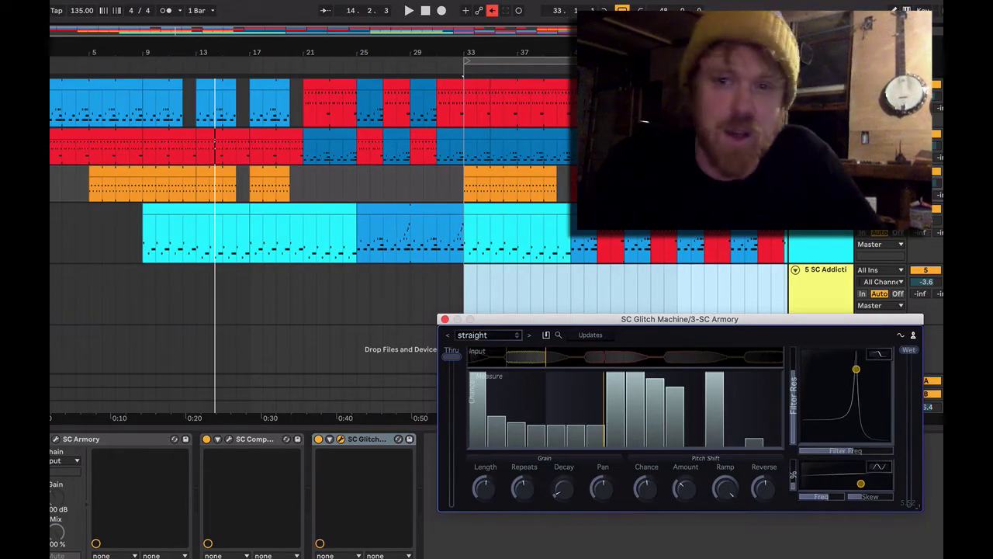
# Loop the eight bars from bar 5 to bar 13 and play them with the orange third track soloed.
pyautogui.moveTo(613, 61); pyautogui.dragTo(239, 80)
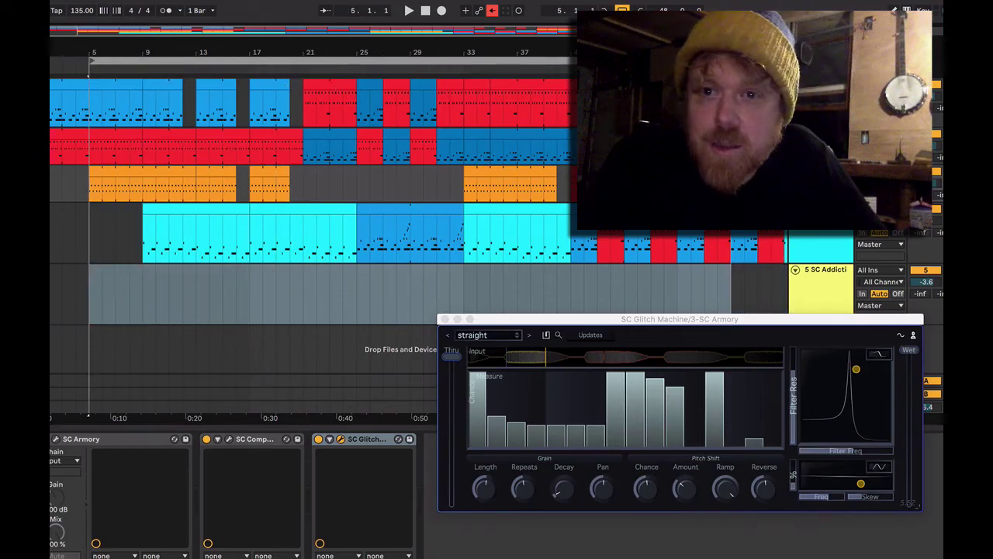
pyautogui.moveTo(729, 62); pyautogui.dragTo(196, 109)
pyautogui.moveTo(165, 30); pyautogui.dragTo(70, 31)
pyautogui.press('space')
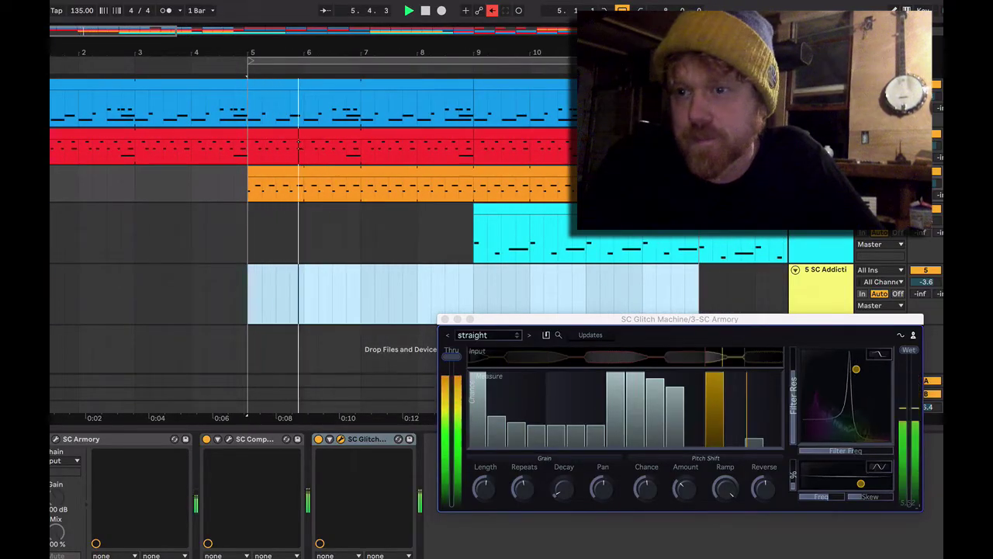
pyautogui.click(942, 170)
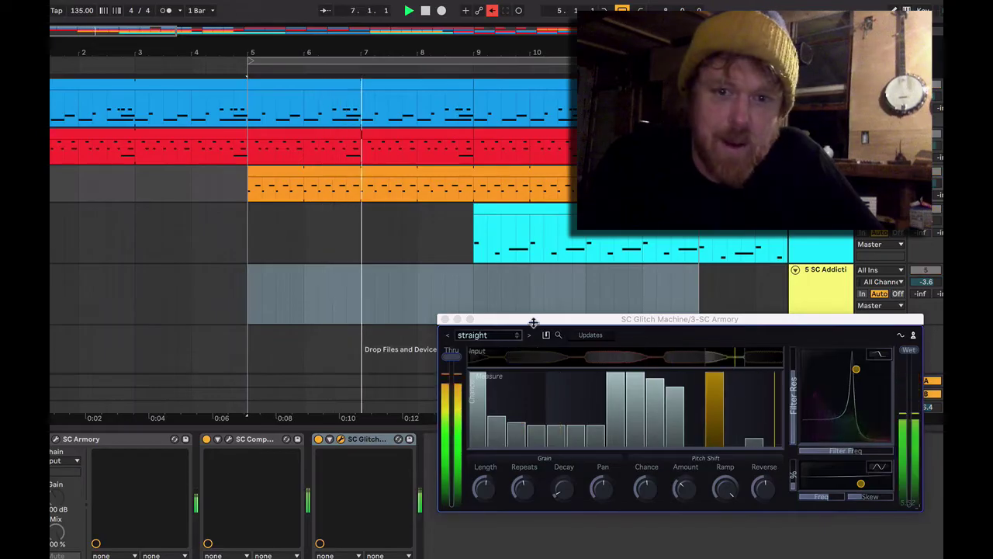
# Bypass the SC Glitch Machine device and redraw its chance pattern, clearing steps 2 to 4 and 6 to 8.
pyautogui.moveTo(532, 320); pyautogui.dragTo(541, 338)
pyautogui.click(318, 439)
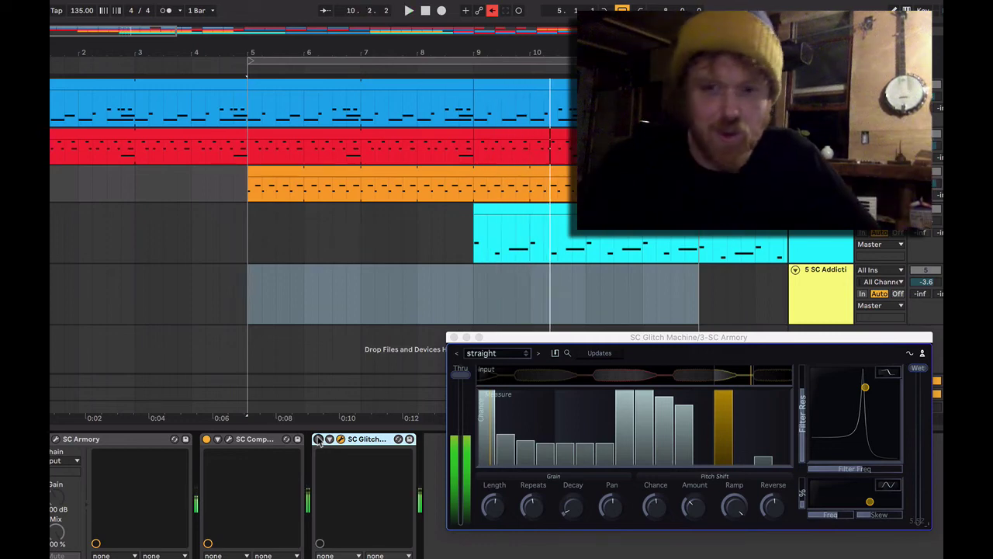
pyautogui.moveTo(503, 454)
pyautogui.mouseDown()
pyautogui.moveTo(559, 475)
pyautogui.moveTo(725, 450)
pyautogui.mouseUp()
pyautogui.click(566, 411)
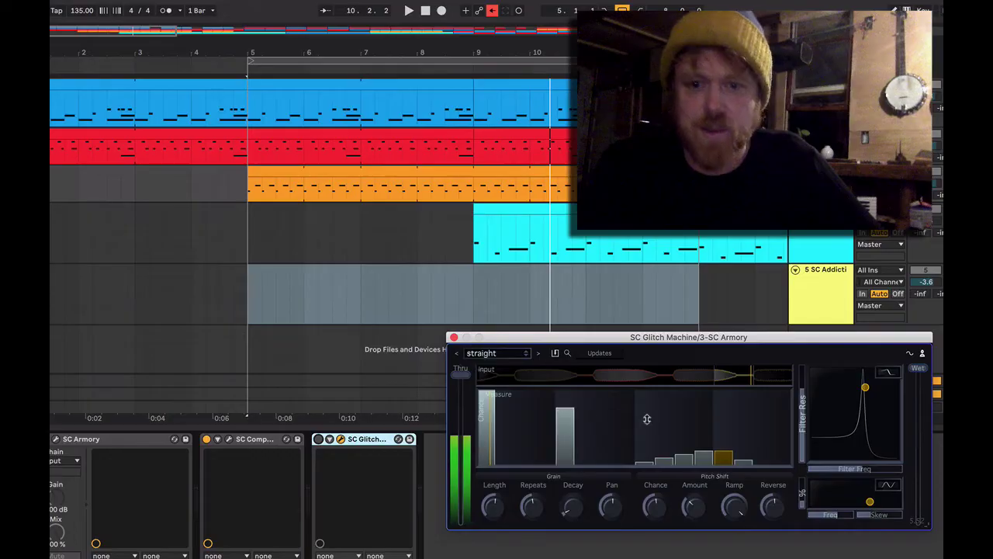
pyautogui.moveTo(694, 342); pyautogui.dragTo(673, 329)
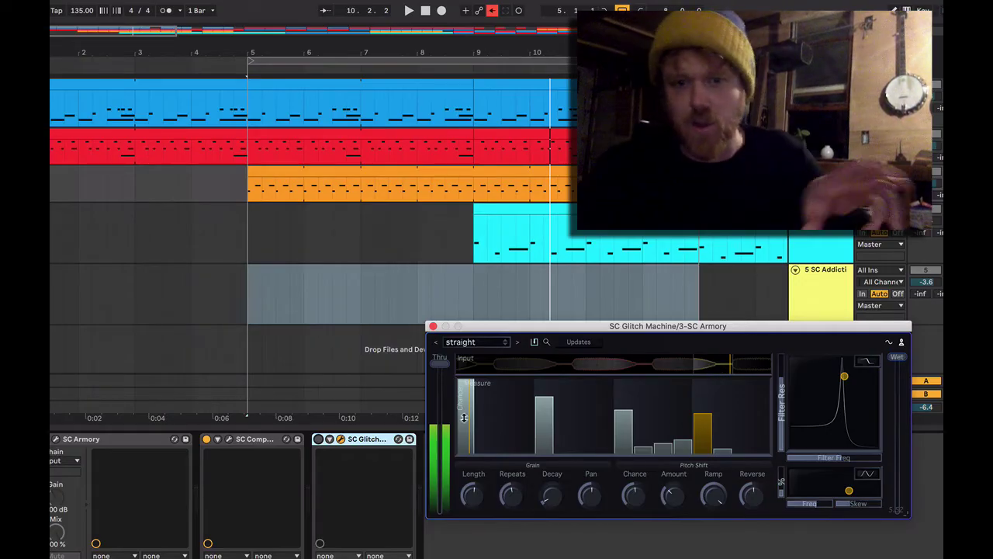
# Raise steps 5 and 9 of the chance pattern to full, lower steps 10 to 12, and audition the dry loop.
pyautogui.press('space')
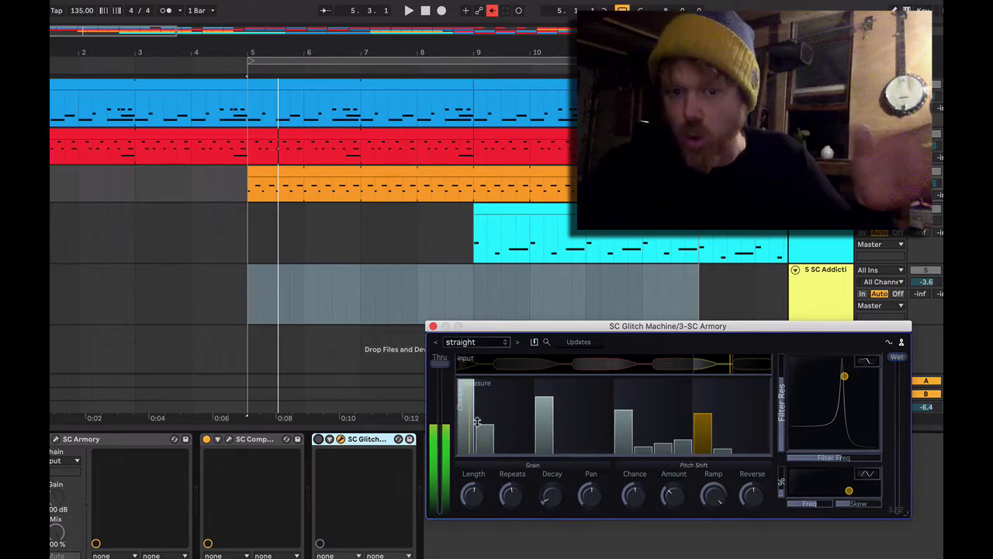
pyautogui.moveTo(539, 394); pyautogui.dragTo(557, 286)
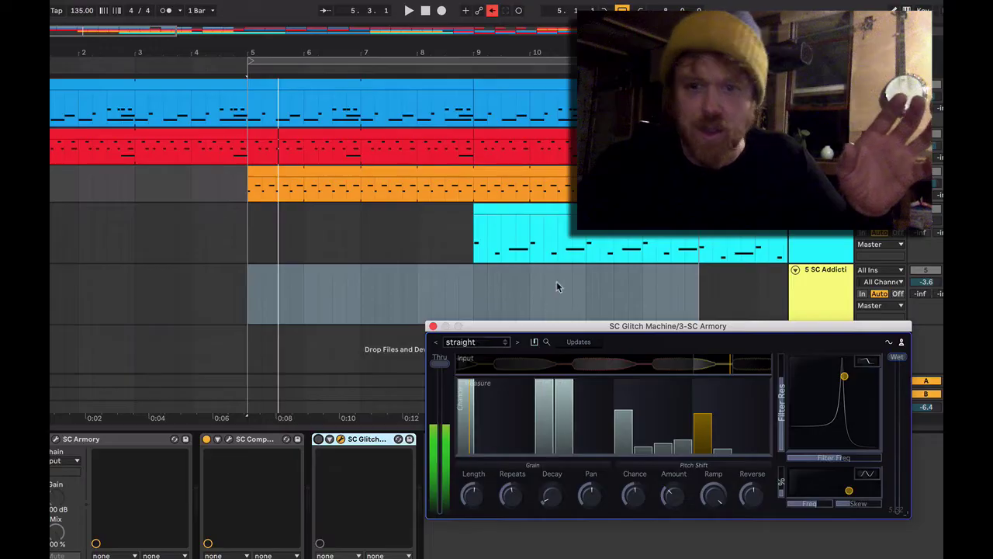
pyautogui.moveTo(563, 396); pyautogui.dragTo(593, 465)
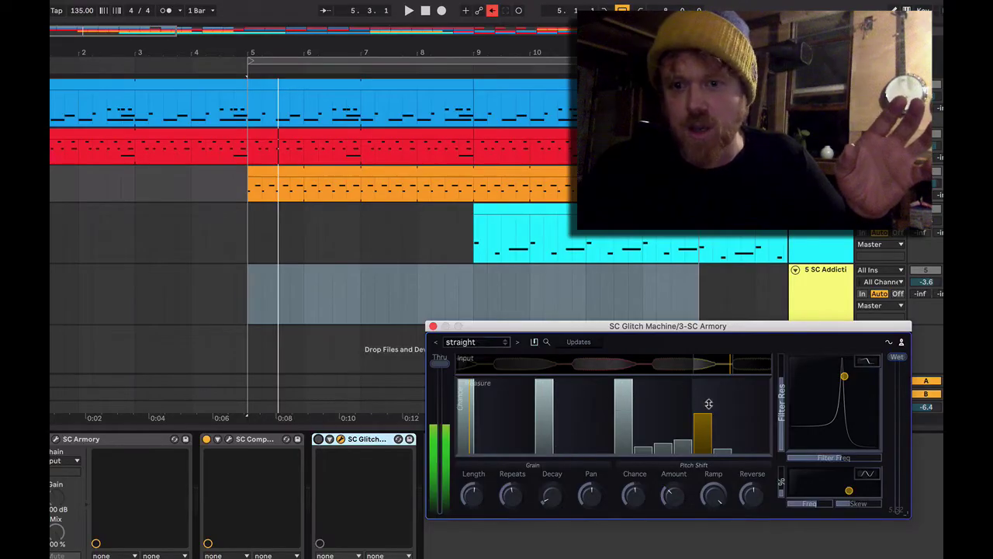
pyautogui.moveTo(644, 445); pyautogui.dragTo(695, 452)
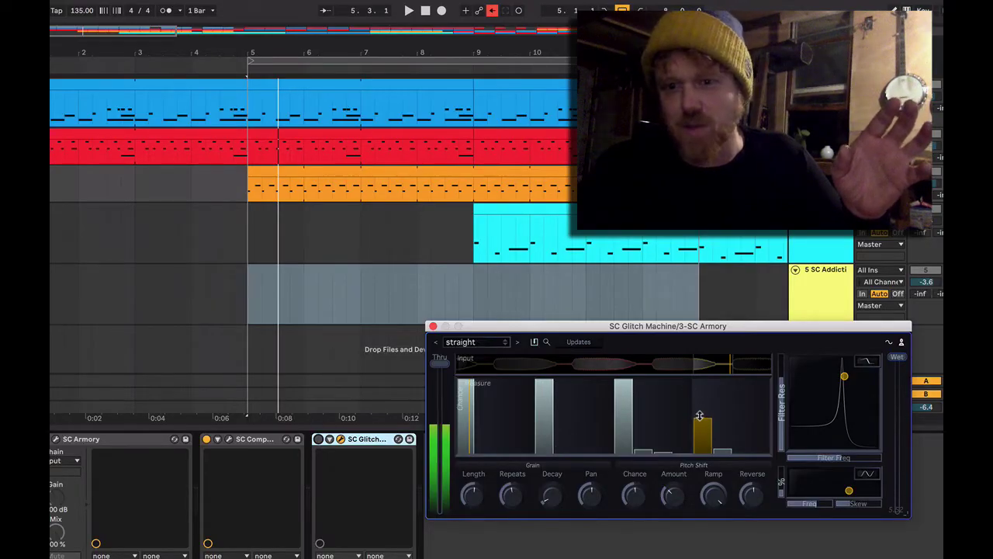
pyautogui.press('space')
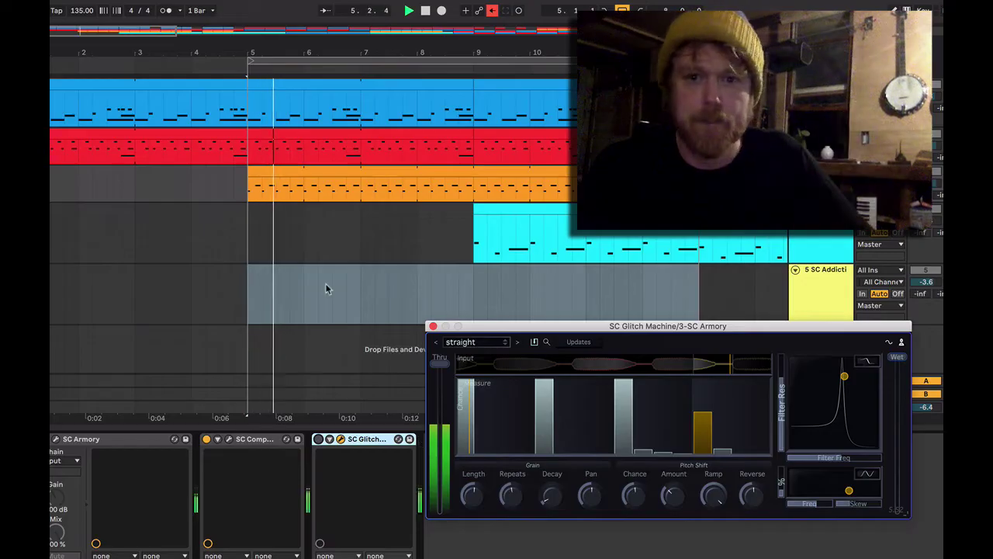
pyautogui.press('space')
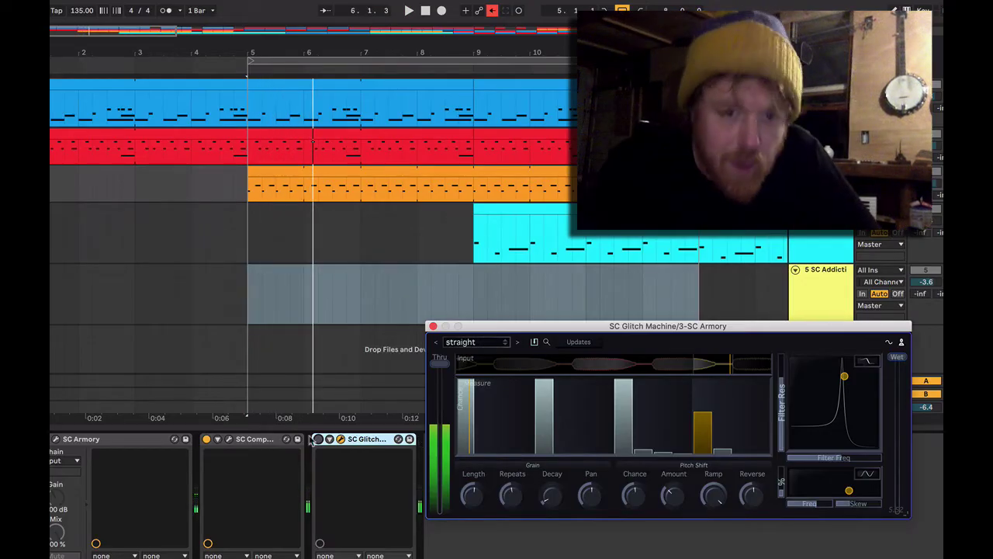
# Re-enable the SC Glitch Machine and audition it with the pitch shift Chance and Reverse set to 0 %.
pyautogui.click(316, 440)
pyautogui.press('space')
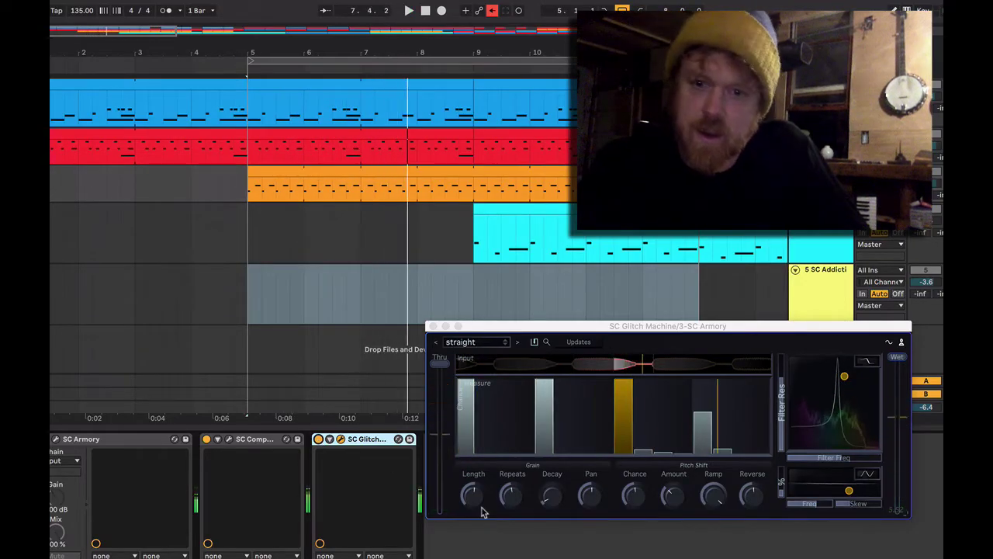
pyautogui.moveTo(750, 498); pyautogui.dragTo(749, 543)
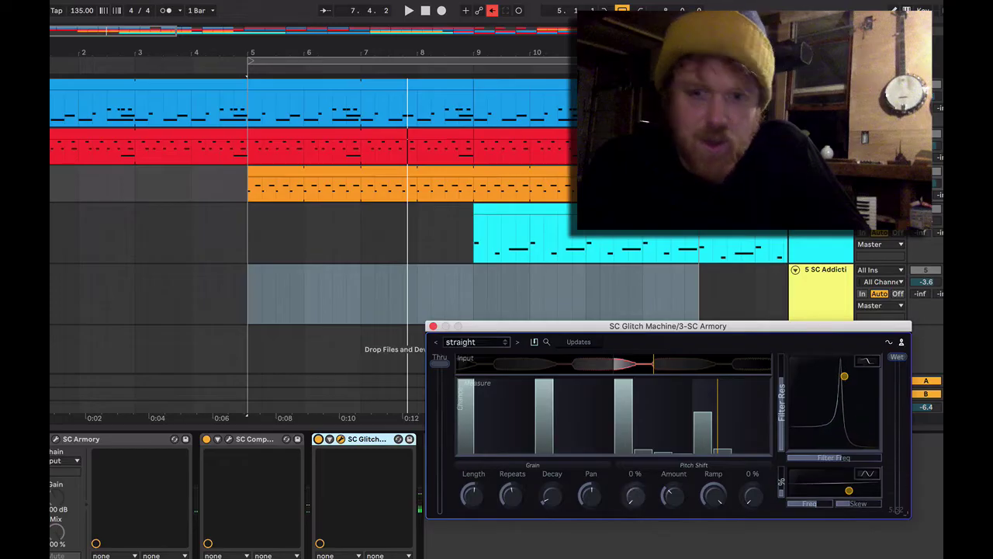
pyautogui.press('space')
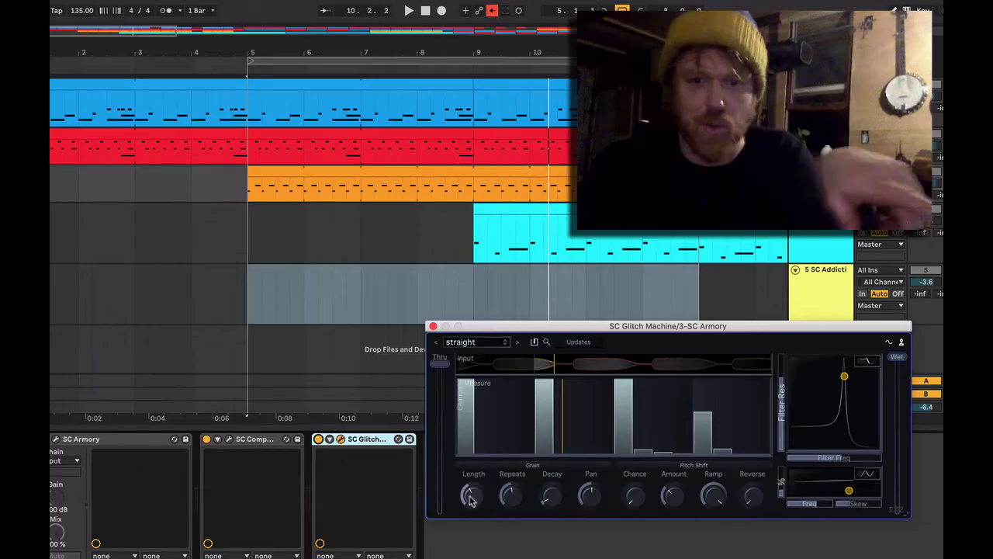
# Switch the grain Length quantization to common and audition the loop with Repeats and Decay raised.
pyautogui.moveTo(488, 470)
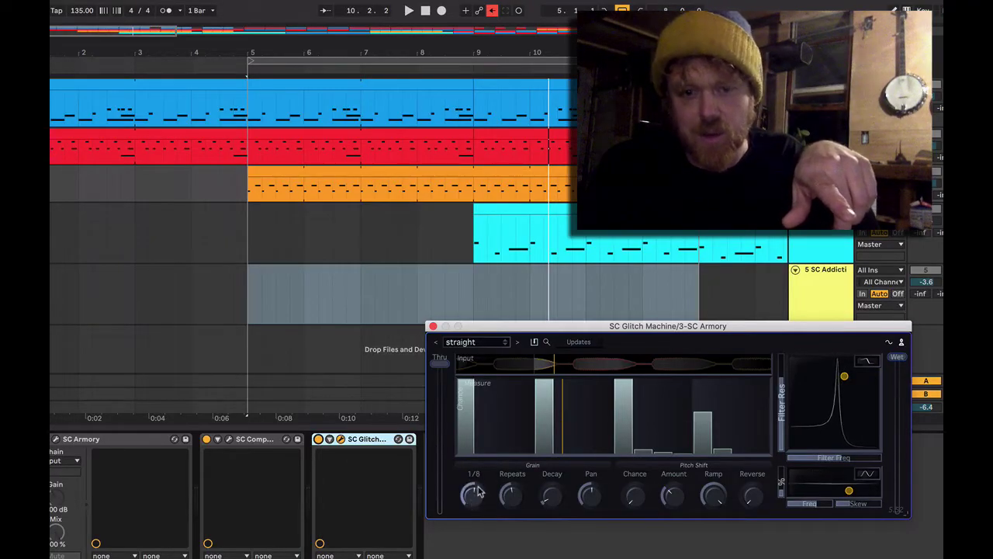
pyautogui.rightClick(475, 493)
pyautogui.moveTo(518, 463)
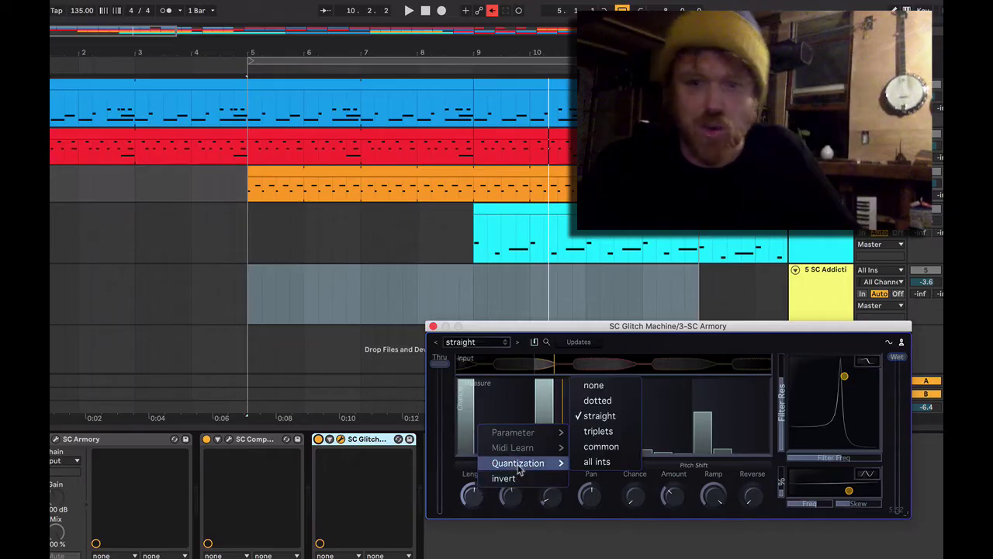
pyautogui.click(578, 452)
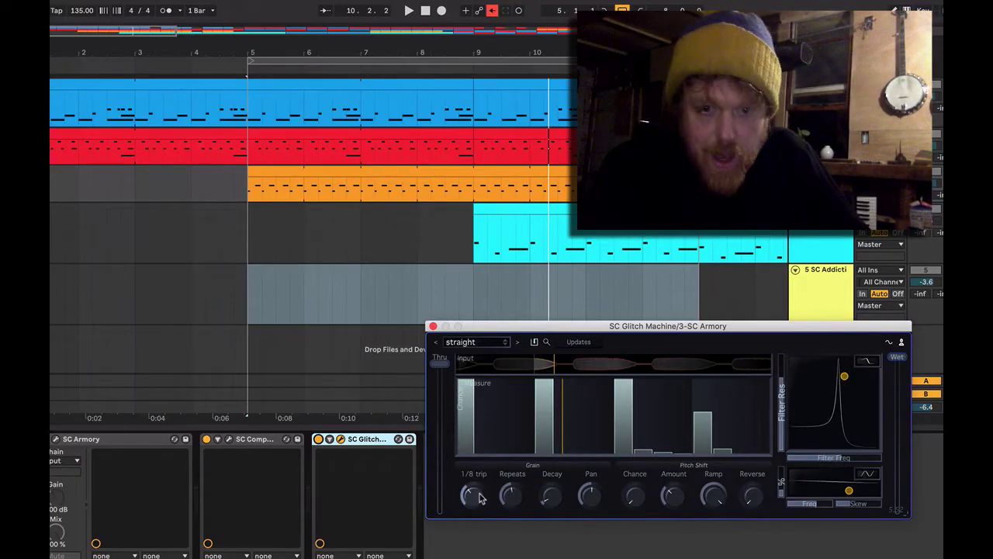
pyautogui.press('space')
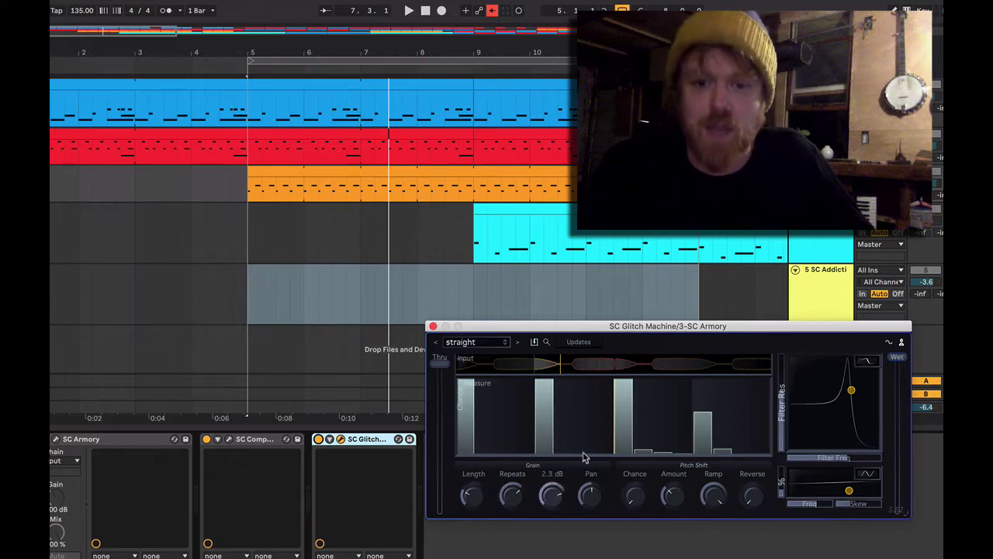
pyautogui.press('space')
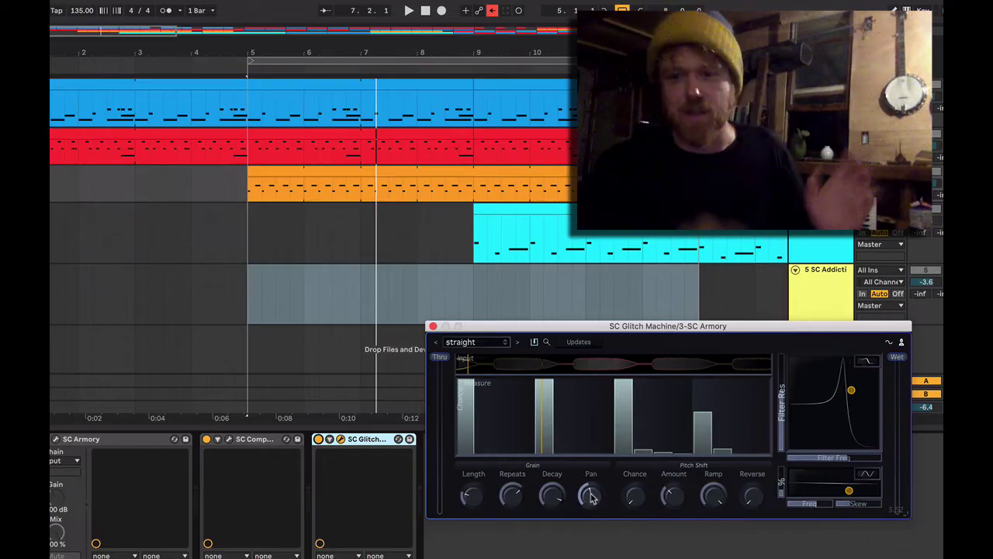
# Show the plugin's automation section and add an automation for Pan.
pyautogui.moveTo(689, 326); pyautogui.dragTo(422, 317)
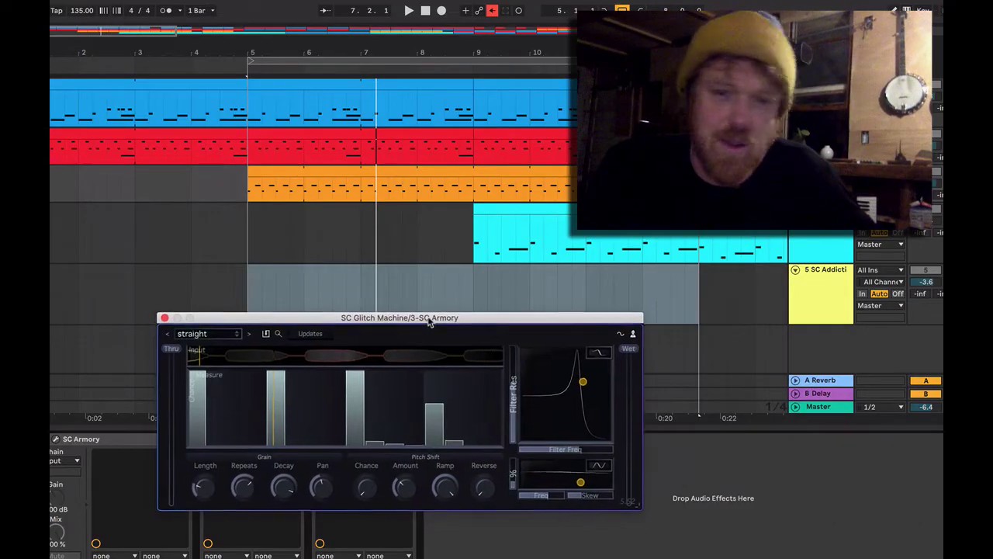
pyautogui.click(621, 334)
pyautogui.moveTo(624, 318); pyautogui.dragTo(681, 305)
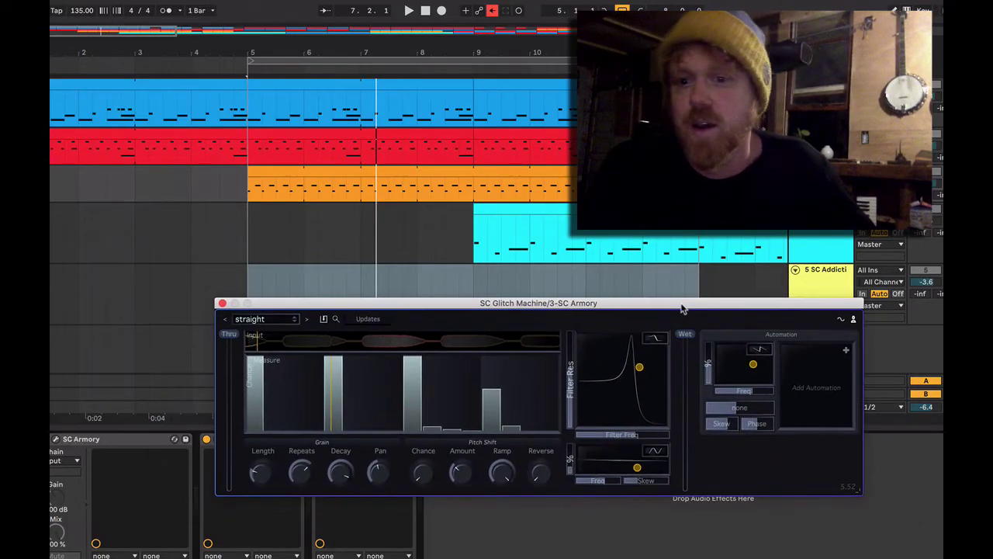
pyautogui.click(844, 353)
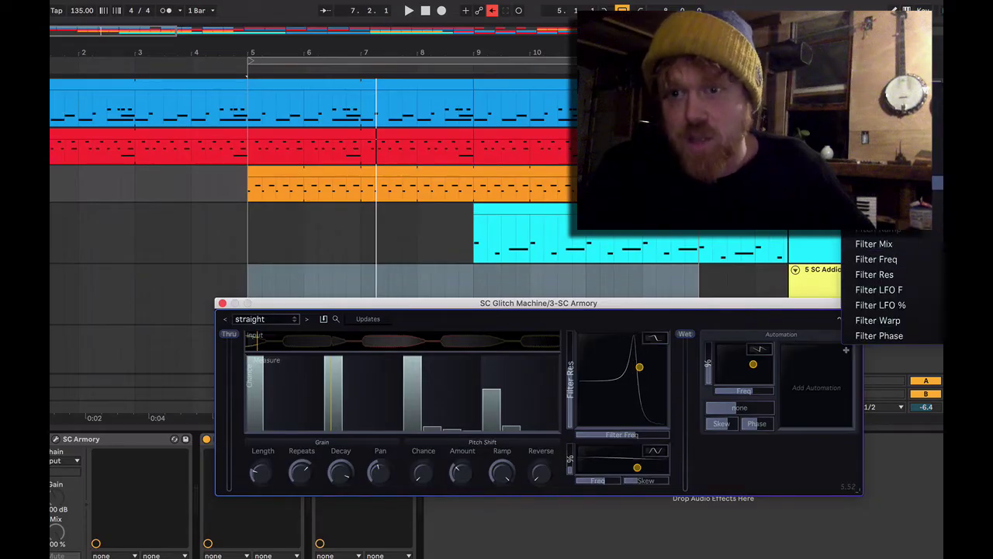
pyautogui.click(884, 167)
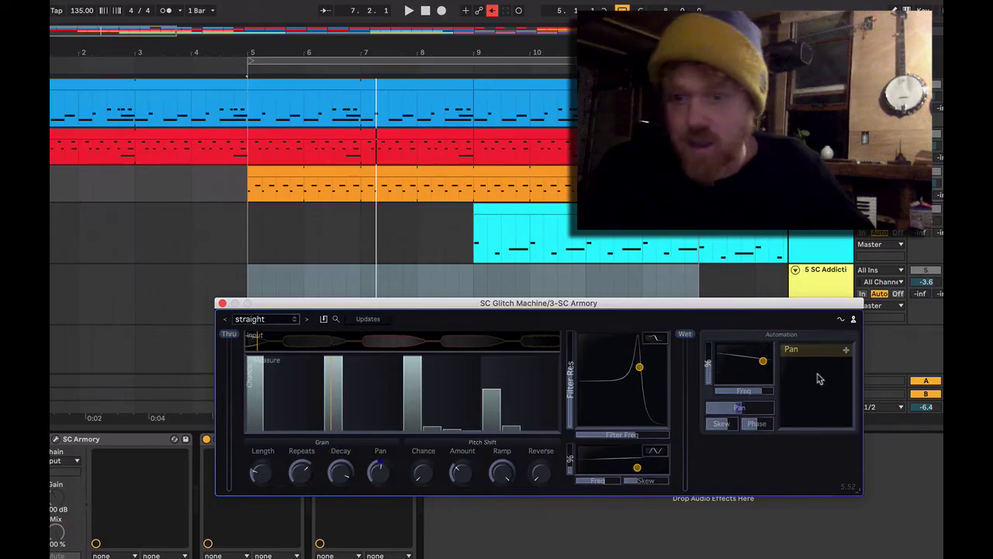
# Raise the Pan automation's frequency to its maximum and audition the panned glitches.
pyautogui.click(761, 350)
pyautogui.click(768, 388)
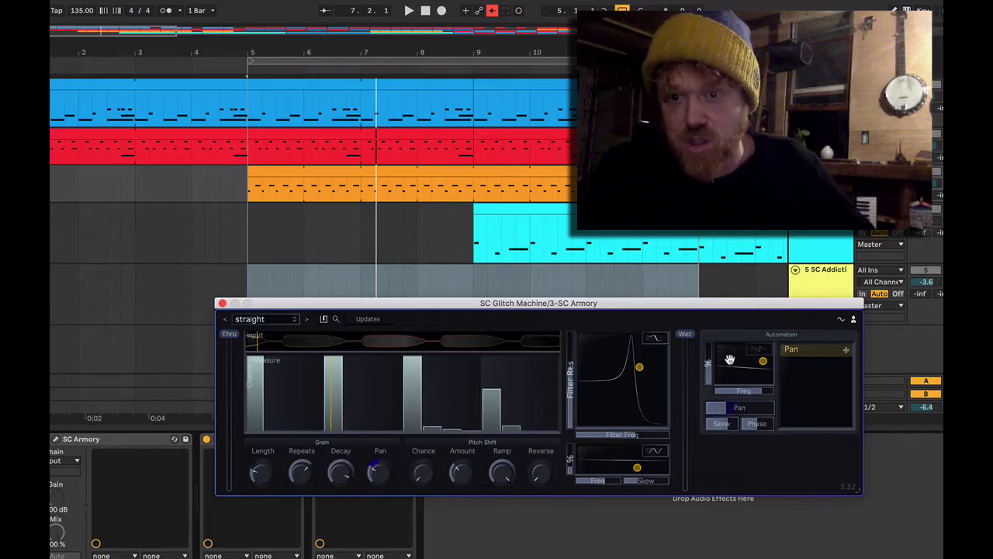
pyautogui.press('space')
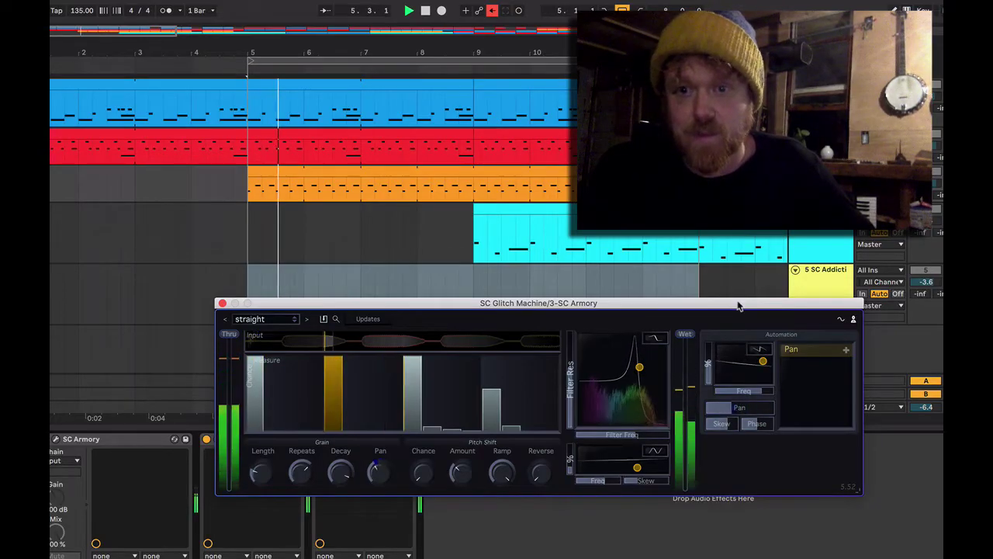
pyautogui.moveTo(739, 304); pyautogui.dragTo(803, 328)
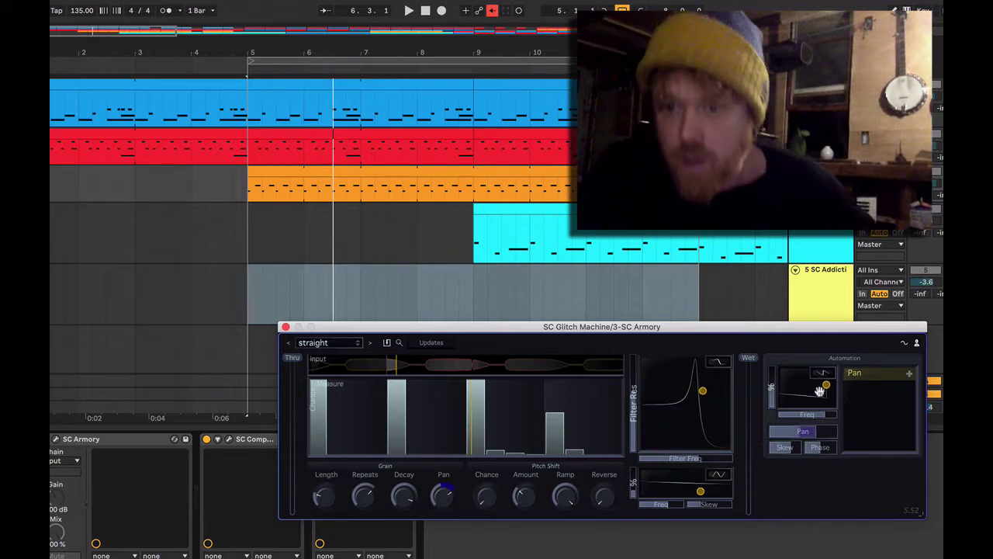
pyautogui.moveTo(825, 386); pyautogui.dragTo(843, 385)
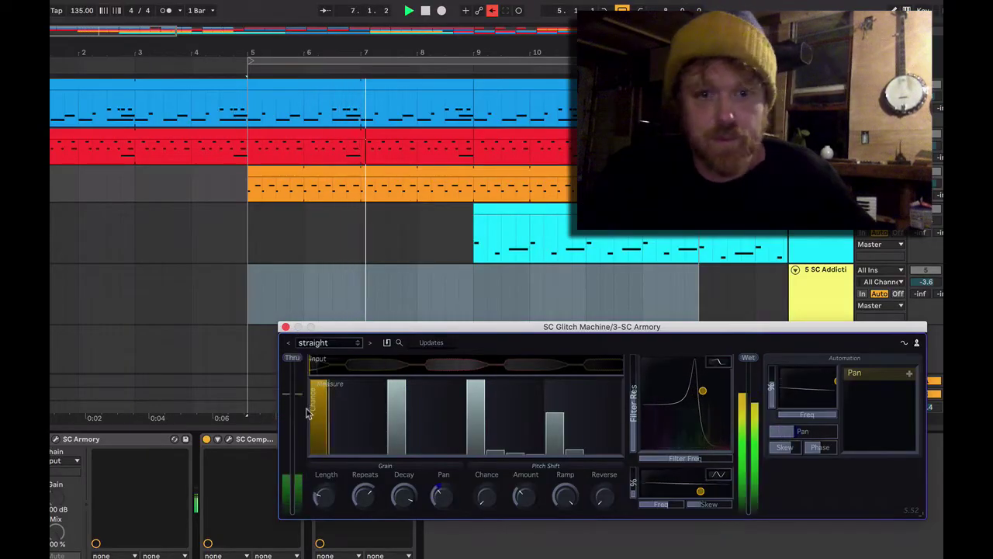
# Add about one-third chance on steps 2 to 4 and 6, and play the loop with pitch shift Amount at 7 semi.
pyautogui.moveTo(336, 427); pyautogui.dragTo(369, 427)
pyautogui.click(415, 426)
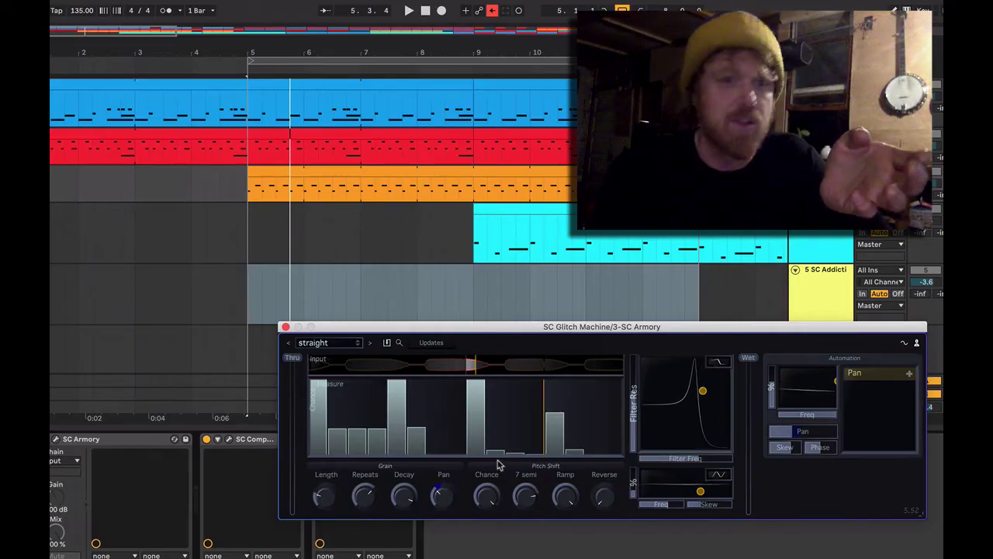
pyautogui.press('space')
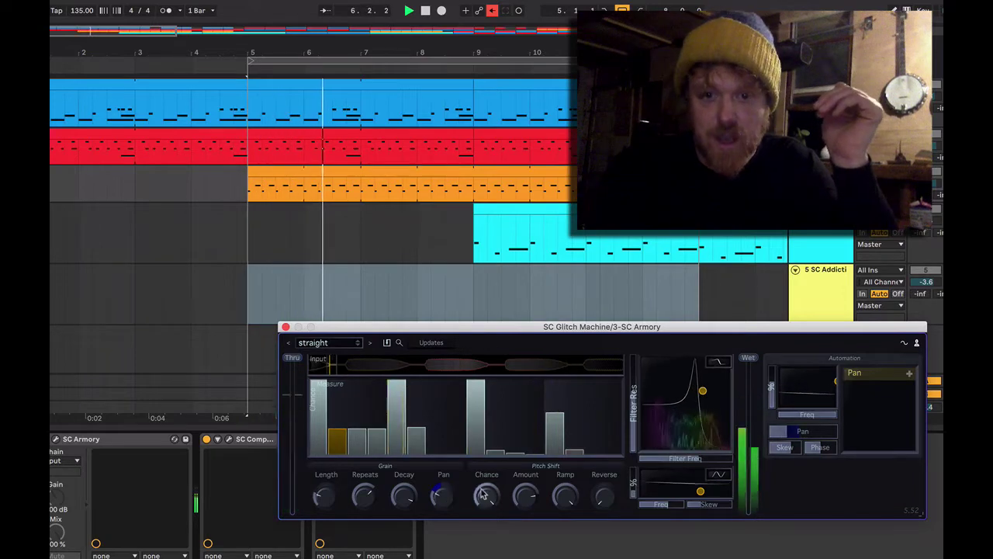
# Set the pitch shift Chance to 61 % and audition the loop again.
pyautogui.moveTo(486, 492)
pyautogui.mouseDown()
pyautogui.moveTo(483, 506)
pyautogui.moveTo(487, 498)
pyautogui.mouseUp()
pyautogui.press('space')
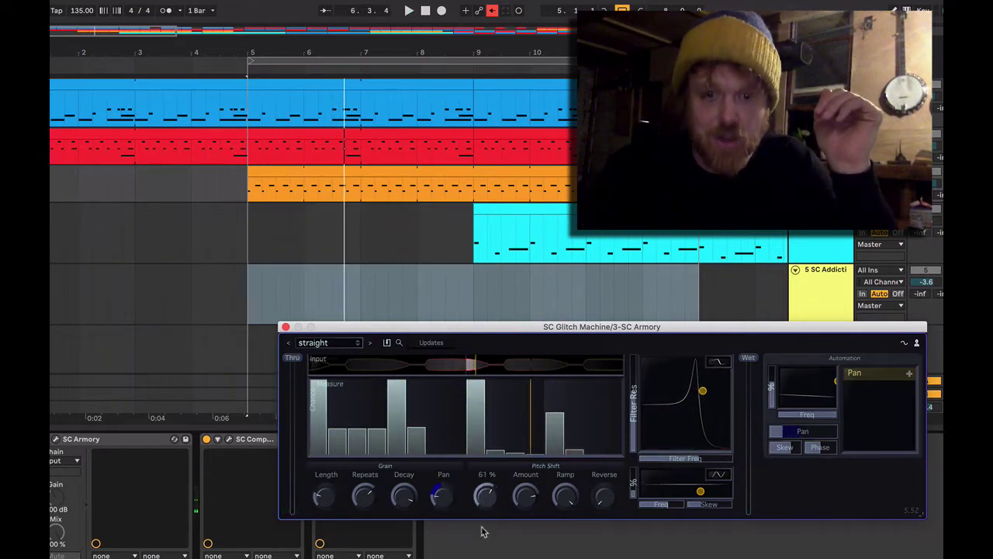
pyautogui.press('space')
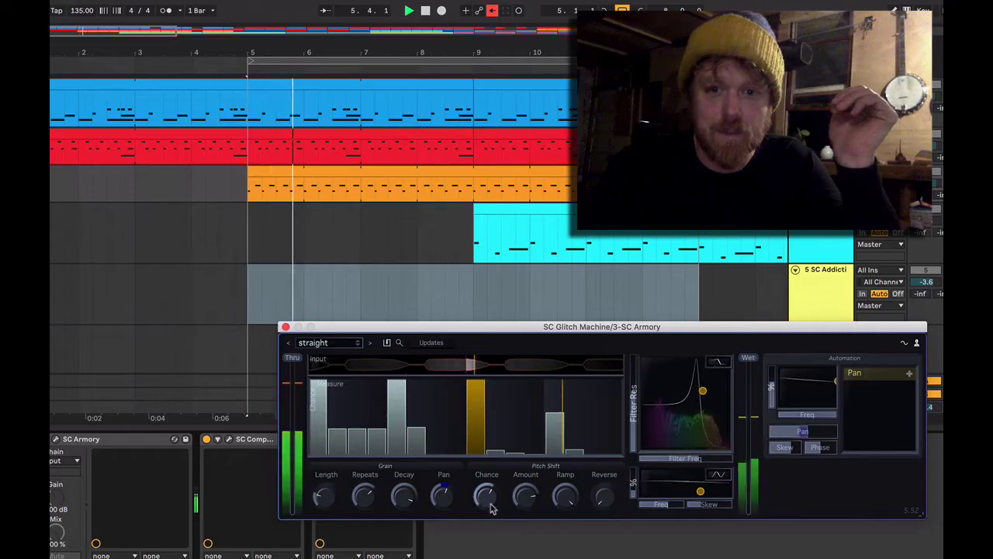
# Audition the loop with the pitch shift Ramp at 8 %.
pyautogui.press('space')
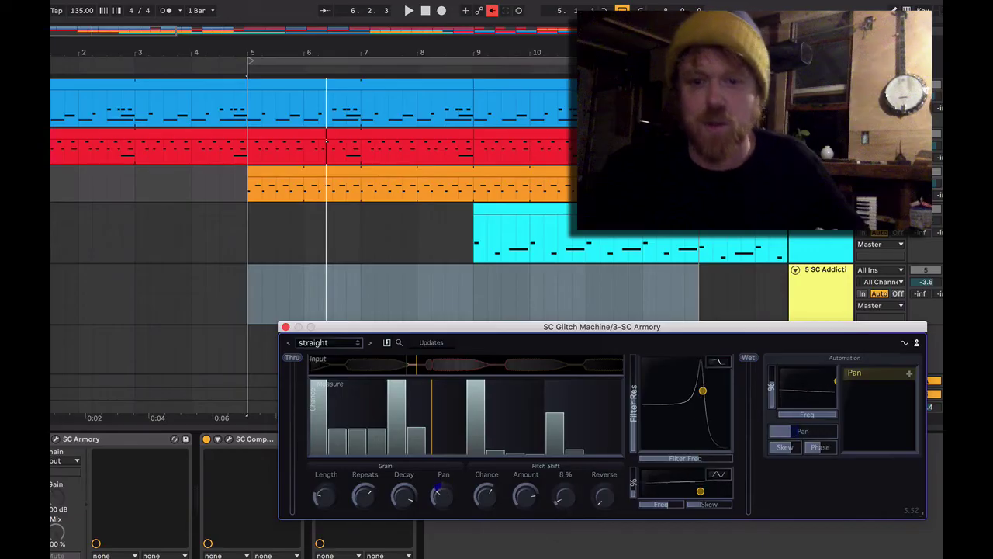
pyautogui.press('space')
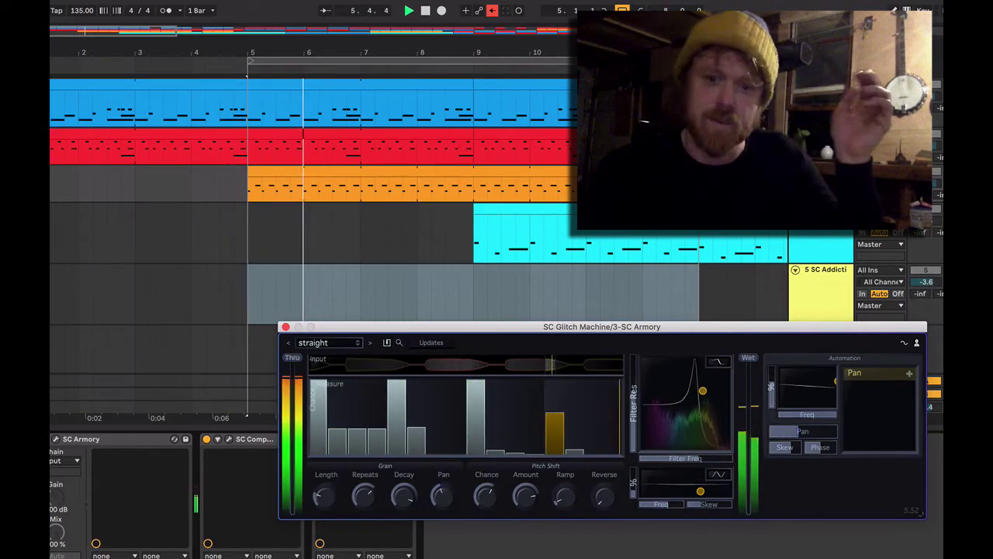
pyautogui.press('space')
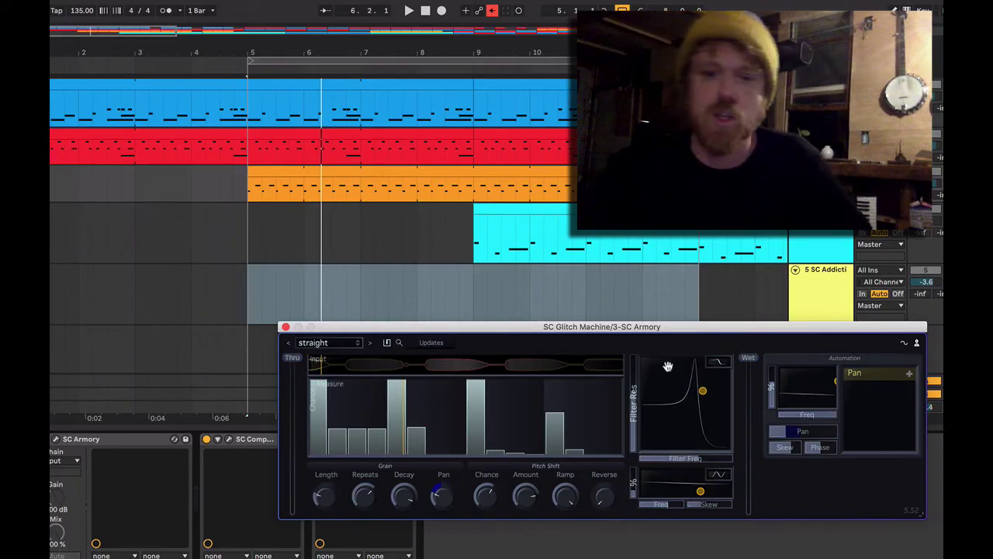
# Raise the pitch shift Reverse to its maximum while auditioning the loop.
pyautogui.press('space')
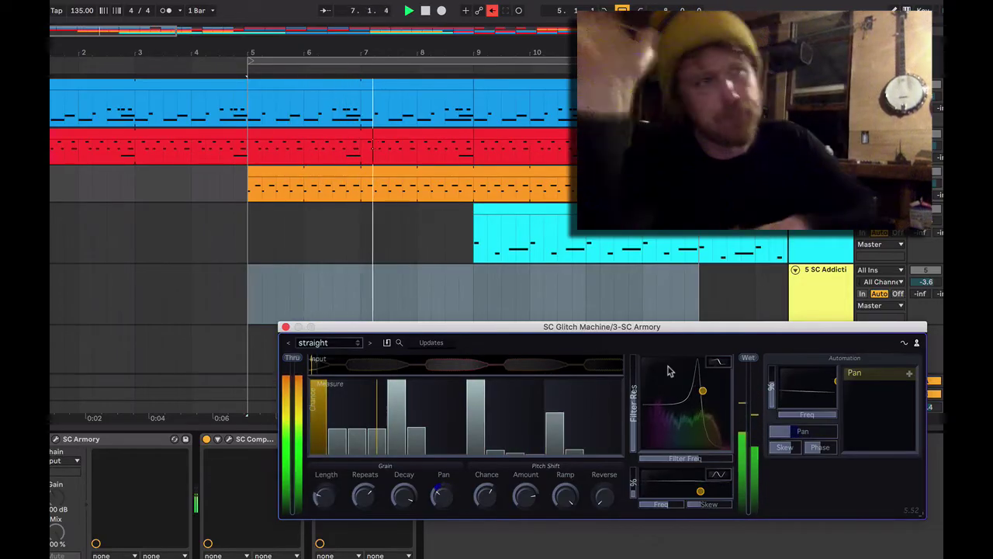
pyautogui.press('space')
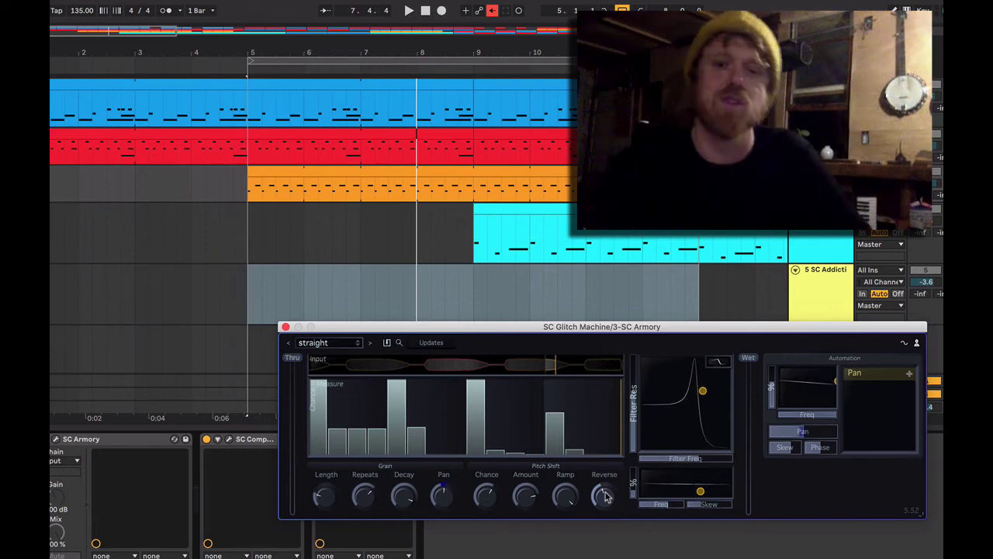
pyautogui.press('space')
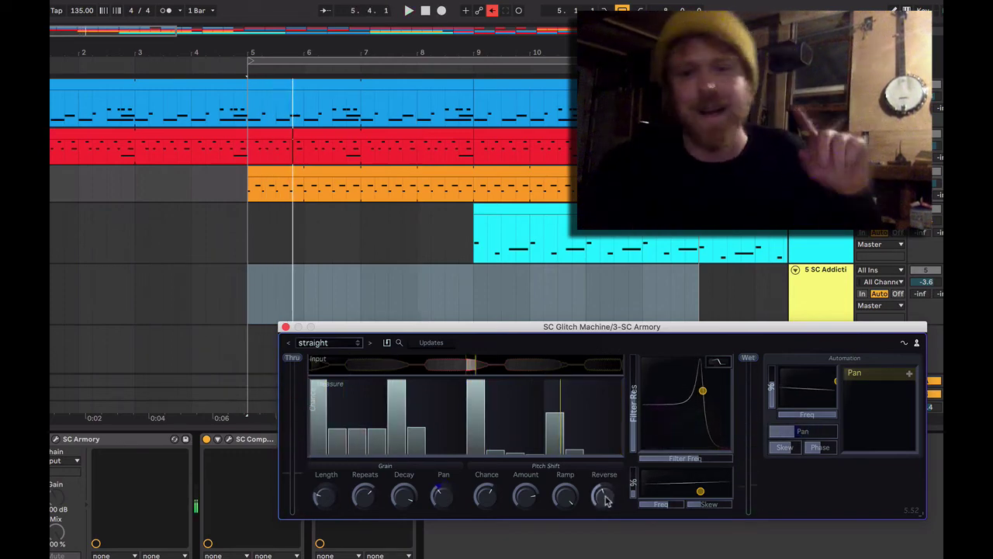
pyautogui.moveTo(604, 500); pyautogui.dragTo(606, 355)
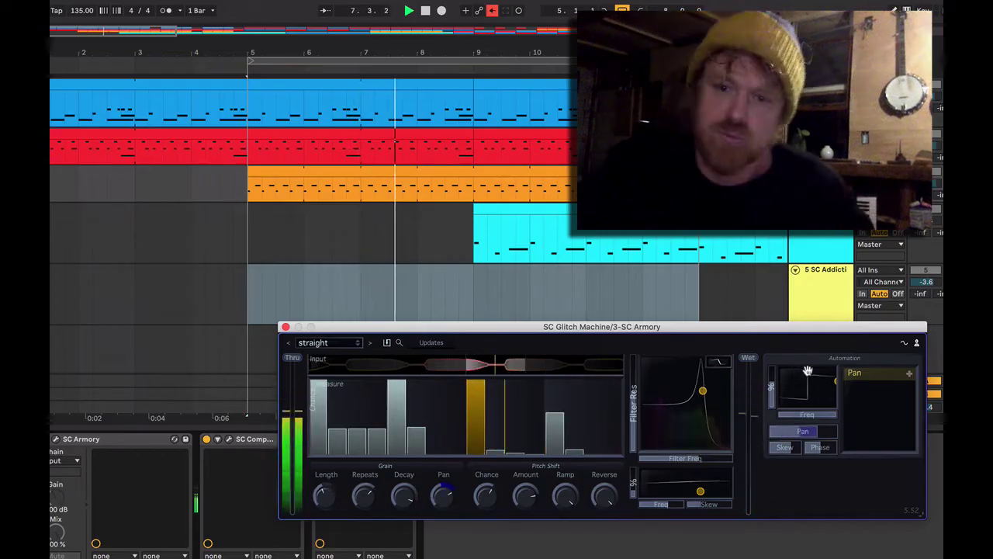
# Nudge the low-pass filter's cutoff down, set the filter modulation to 46 % at 1/4 trip, and play the loop.
pyautogui.moveTo(701, 393); pyautogui.dragTo(704, 403)
pyautogui.press('space')
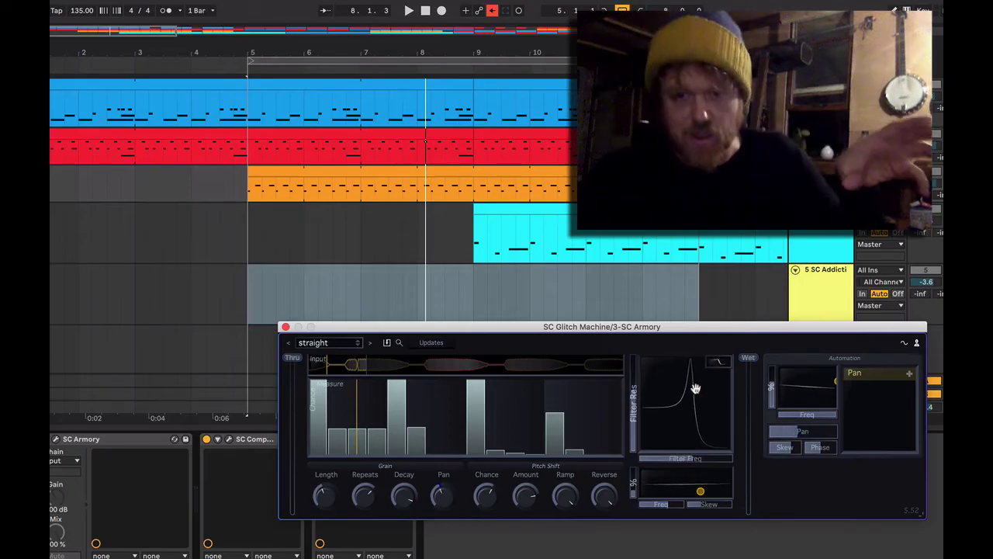
pyautogui.moveTo(684, 488); pyautogui.dragTo(685, 483)
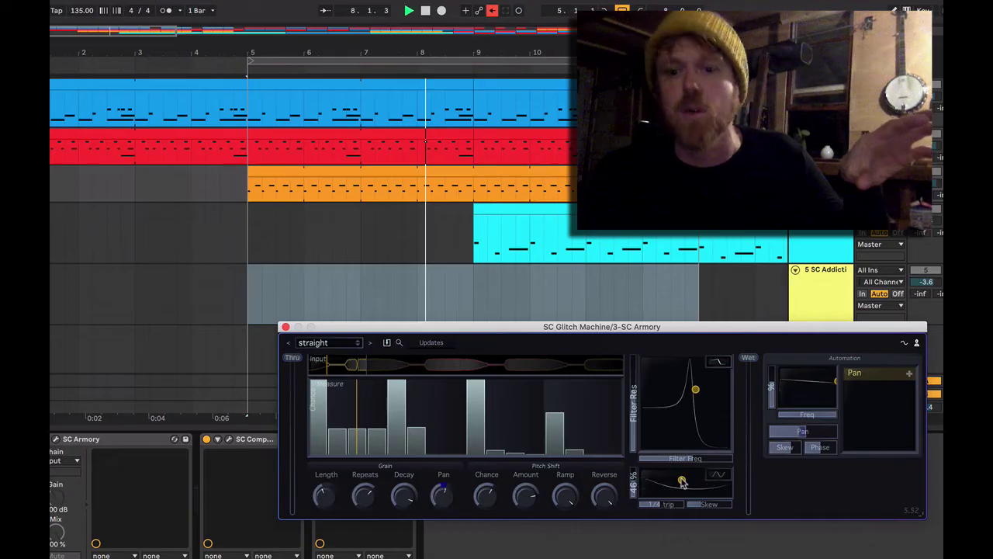
pyautogui.press('space')
# Switch the filter to the bell-shaped band-pass type with lower frequency and resonance, and raise the filter modulation's rate and depth.
pyautogui.click(718, 362)
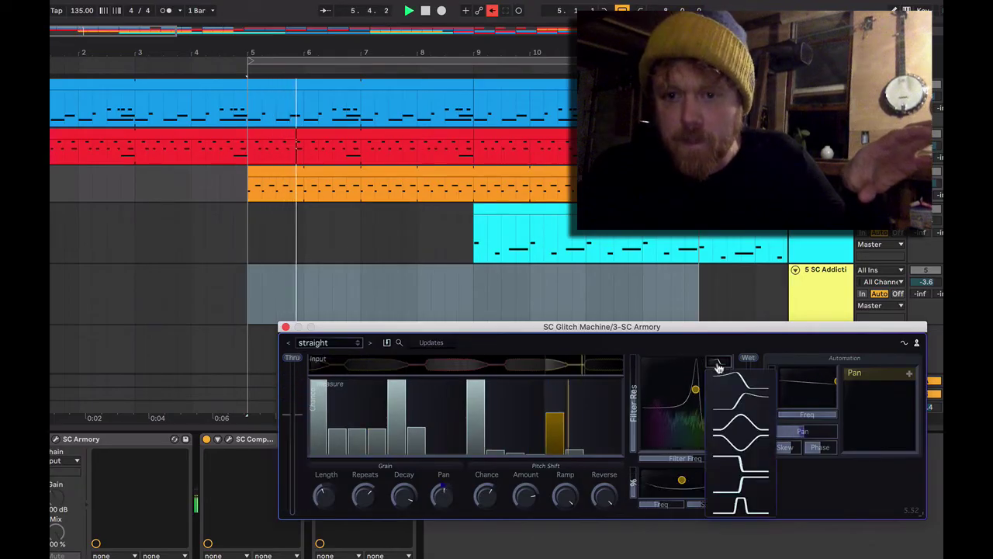
pyautogui.click(743, 402)
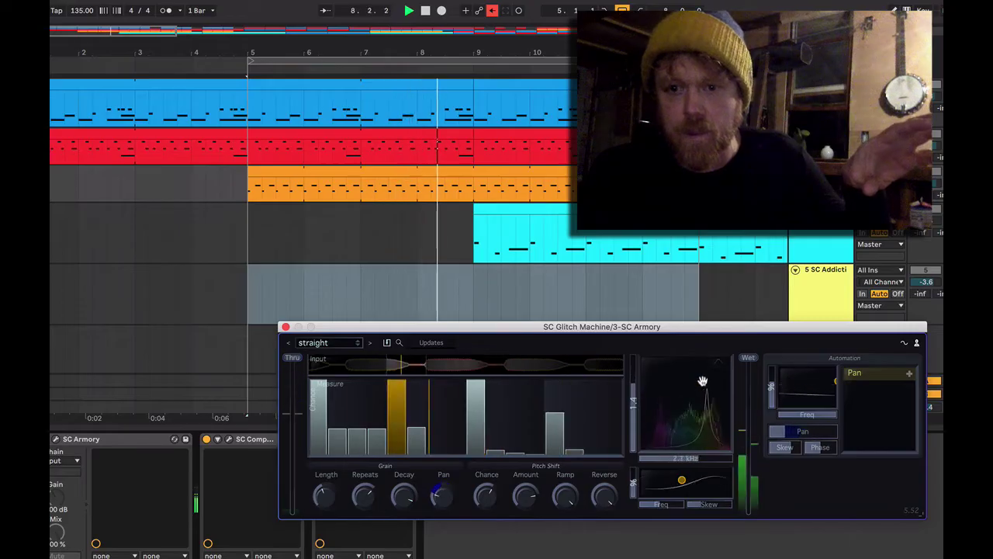
pyautogui.moveTo(704, 381); pyautogui.dragTo(679, 415)
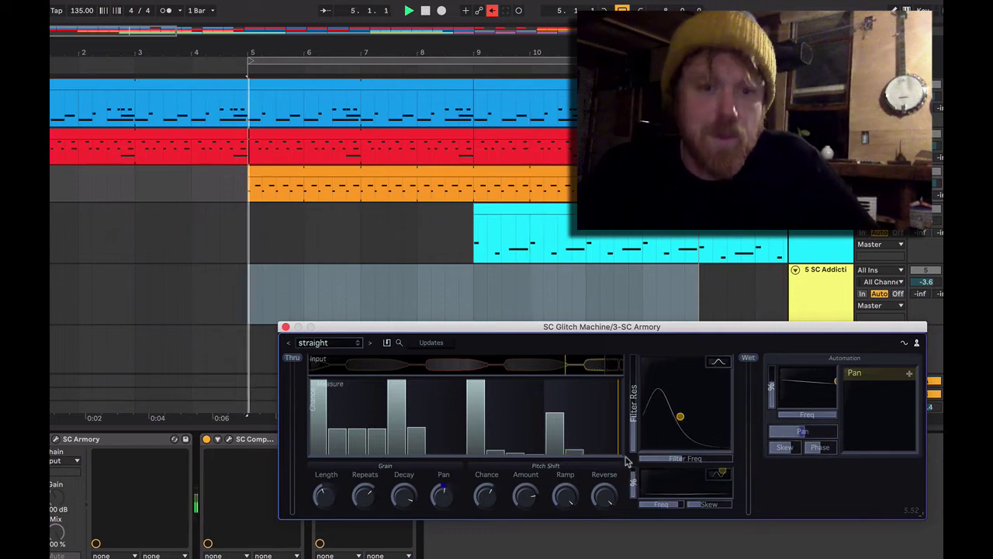
# Shorten the grain Length, and hide the Automation section of the plugin window.
pyautogui.moveTo(325, 497); pyautogui.dragTo(330, 526)
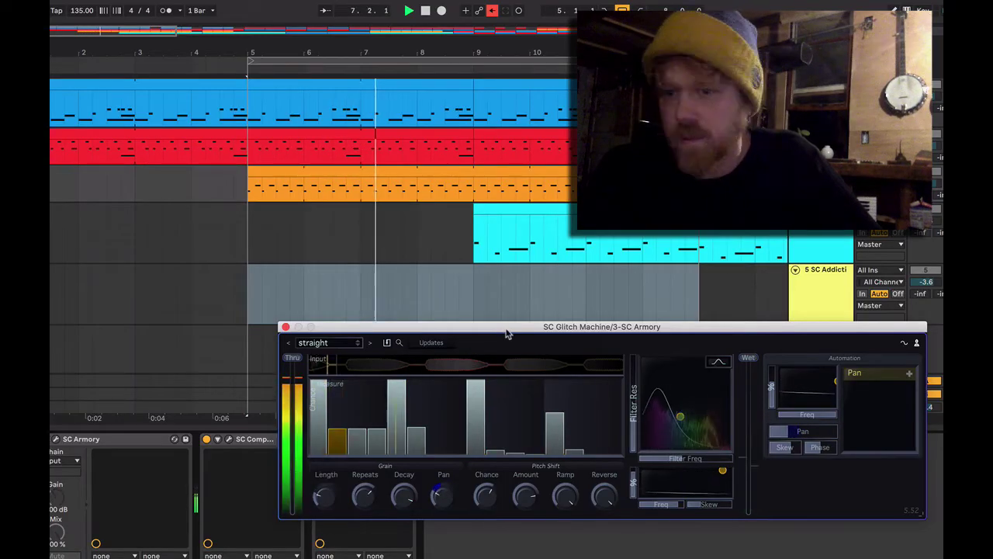
pyautogui.click(903, 343)
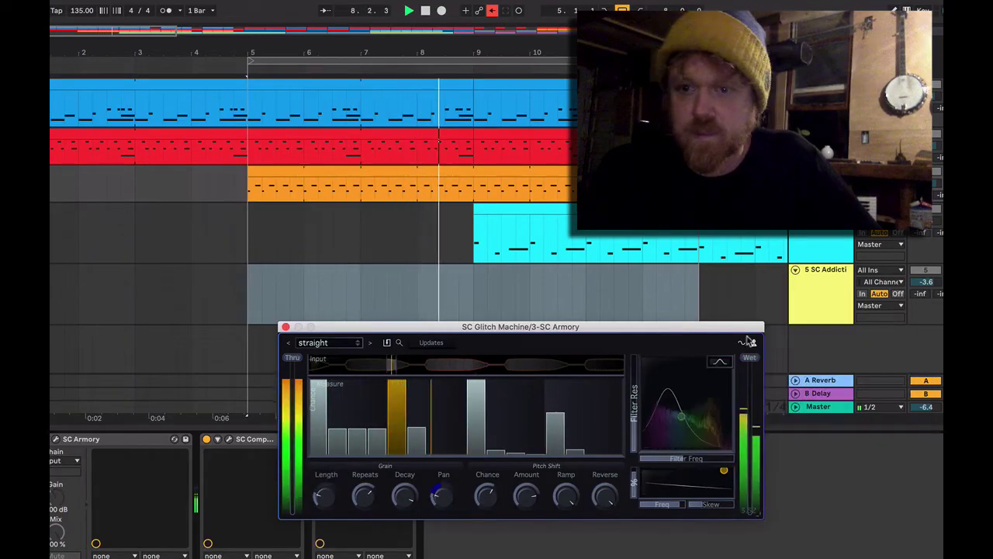
pyautogui.moveTo(698, 331); pyautogui.dragTo(825, 346)
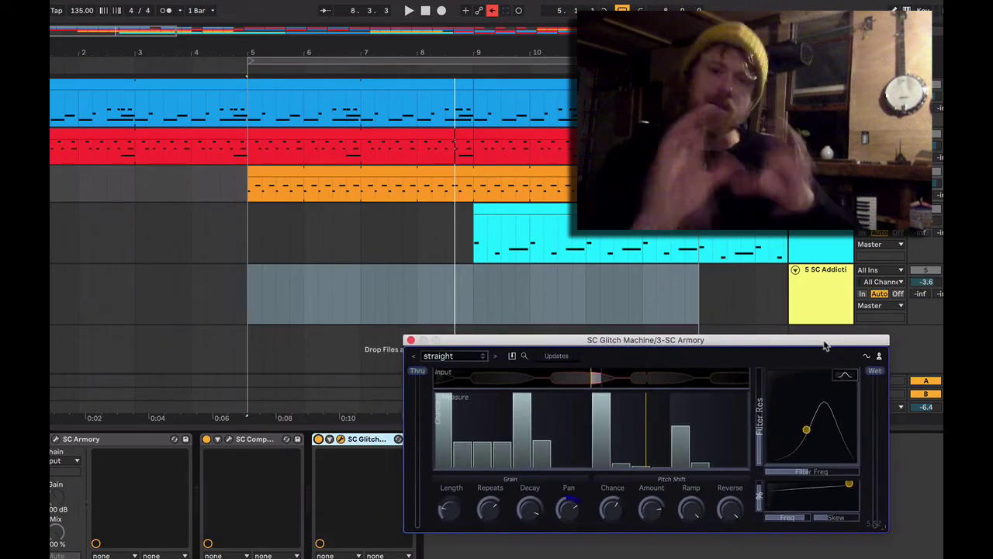
# Redraw the Chance steps with low odd steps 3 to 7, a rise from step 9 and a peak on 15, and lengthen the grain slightly.
pyautogui.moveTo(440, 417)
pyautogui.mouseDown()
pyautogui.moveTo(513, 452)
pyautogui.moveTo(669, 432)
pyautogui.mouseUp()
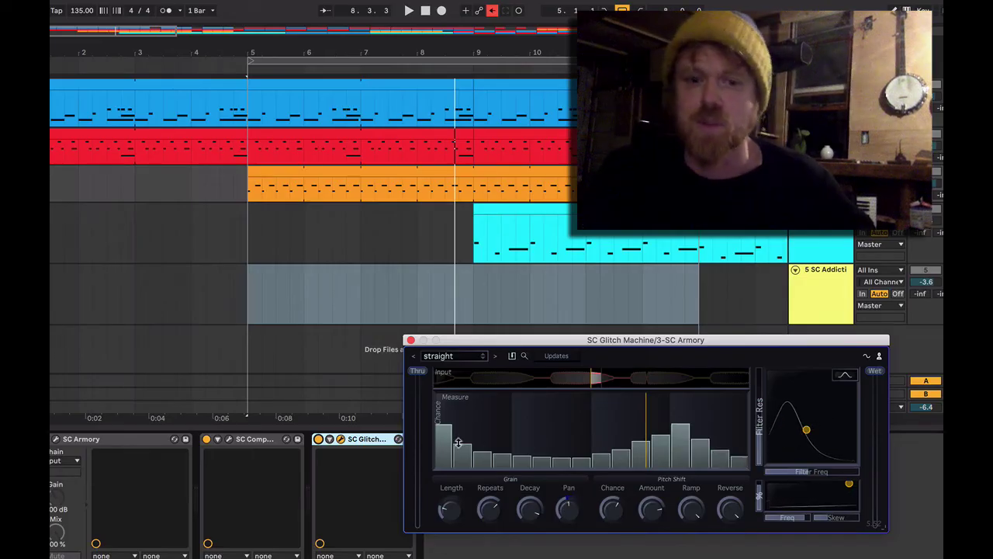
pyautogui.press('space')
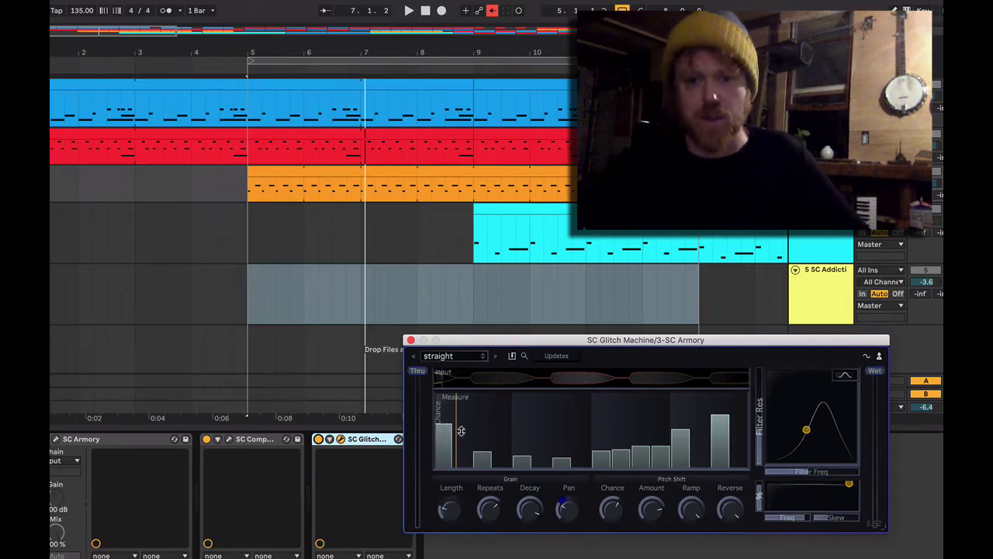
pyautogui.press('space')
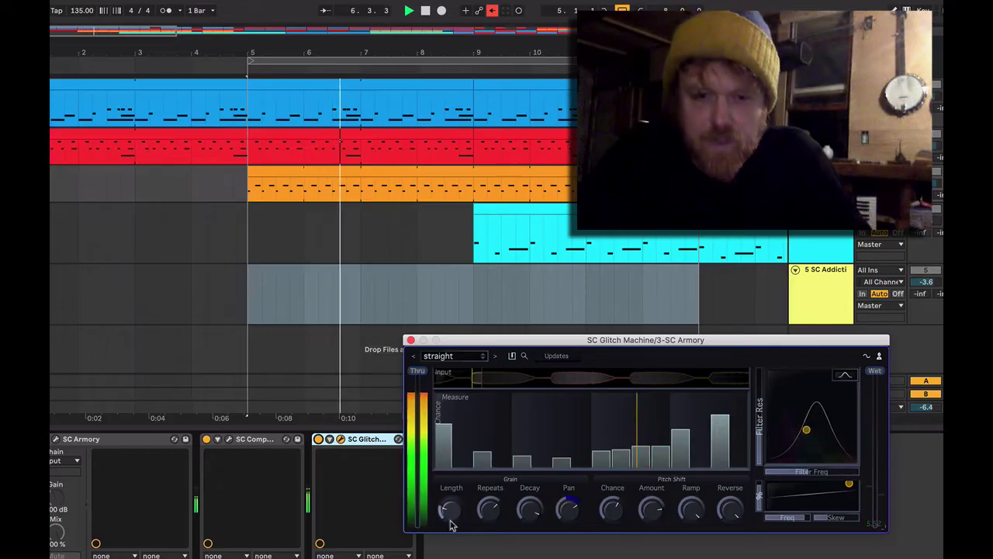
pyautogui.moveTo(450, 518); pyautogui.dragTo(451, 500)
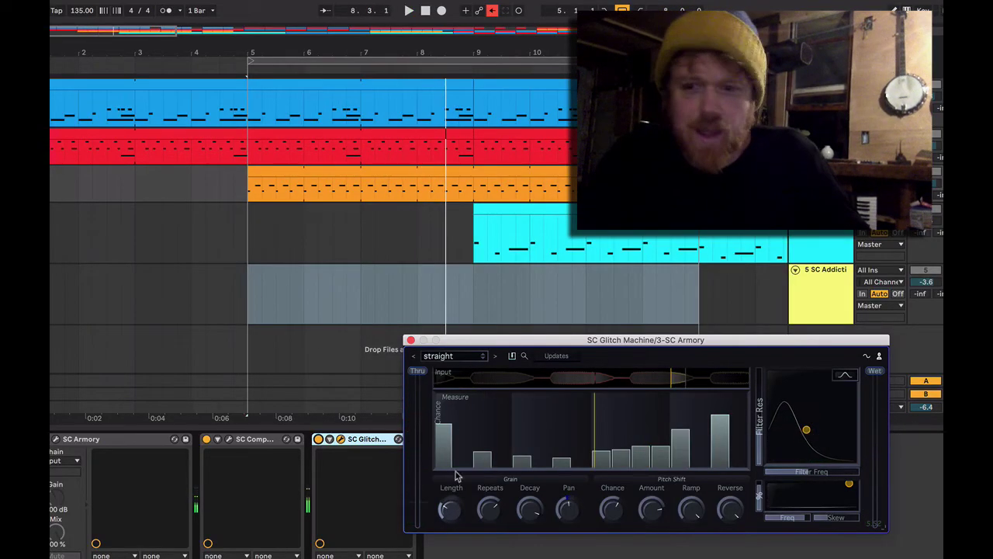
# Switch the filter to the low-pass type at 1.5 kHz with resonance 1.3.
pyautogui.click(844, 375)
pyautogui.click(852, 400)
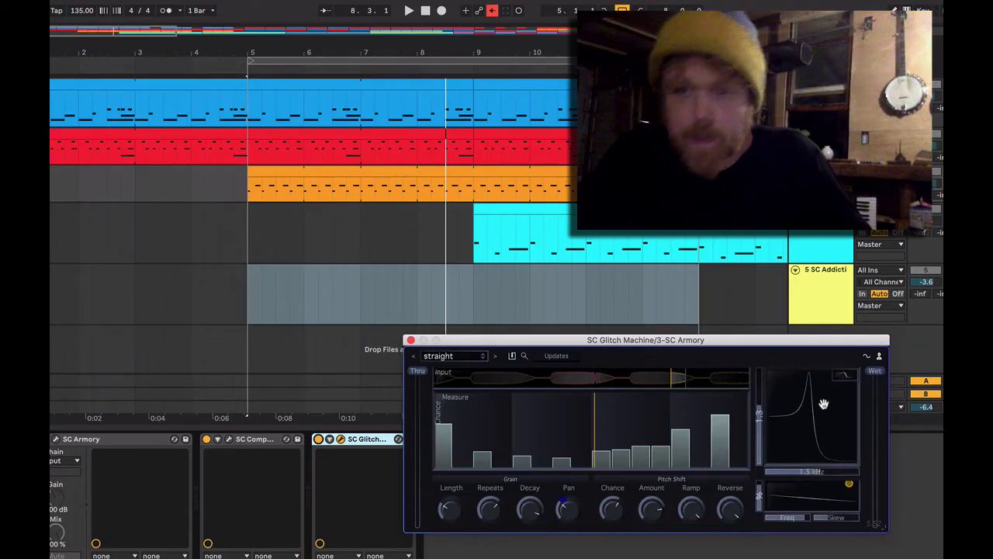
pyautogui.moveTo(739, 349); pyautogui.dragTo(727, 352)
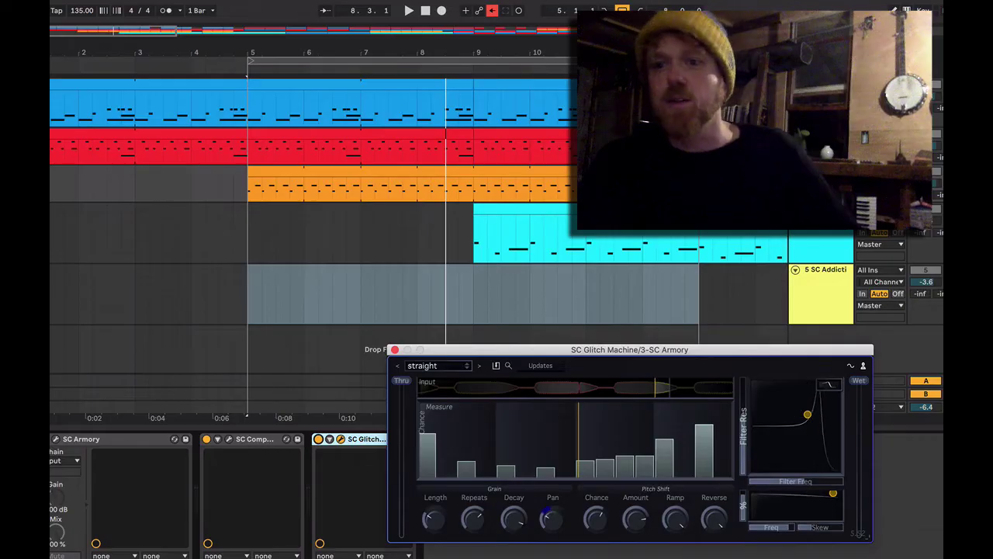
# Raise the system volume, play the loop, and lower the pitch shift Chance and Reverse to about halfway.
pyautogui.press('XF86AudioRaiseVolume')
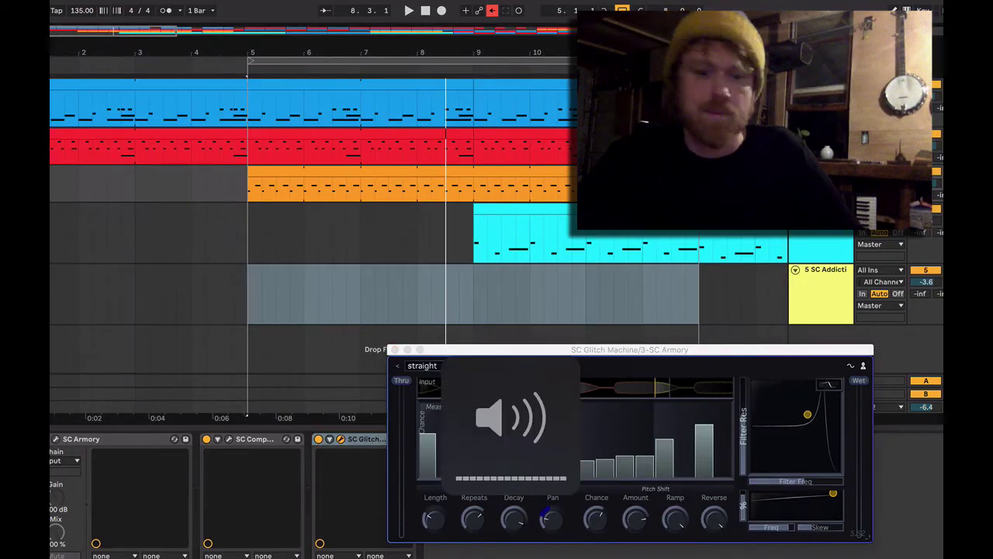
pyautogui.press('space')
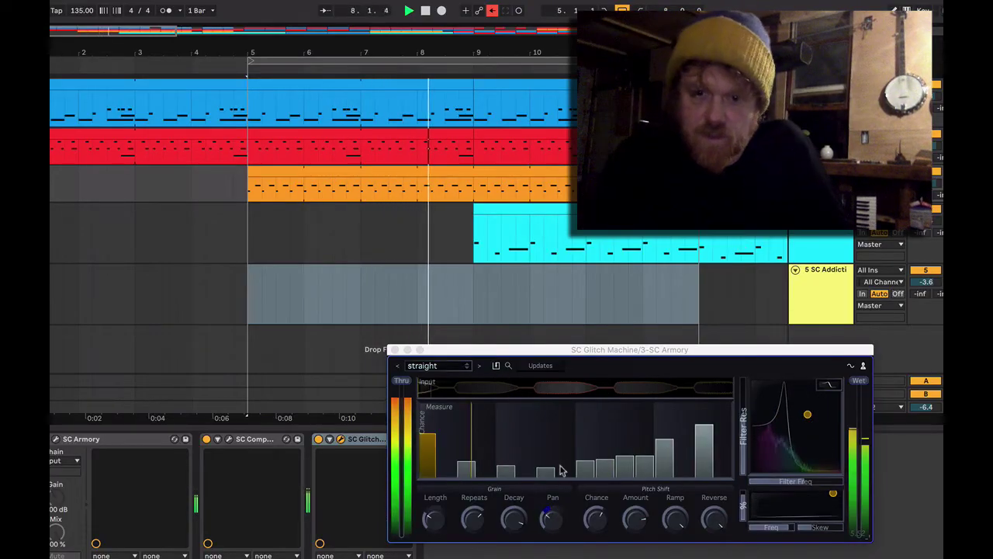
pyautogui.moveTo(705, 506); pyautogui.dragTo(705, 549)
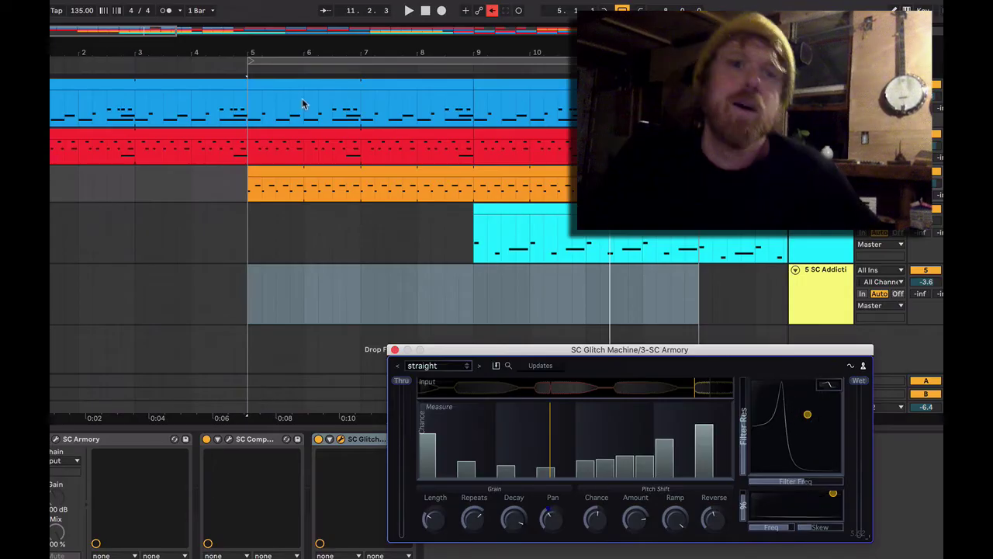
# Move the eight-bar loop region to start at bar 41 and play it.
pyautogui.moveTo(267, 28); pyautogui.dragTo(381, 29)
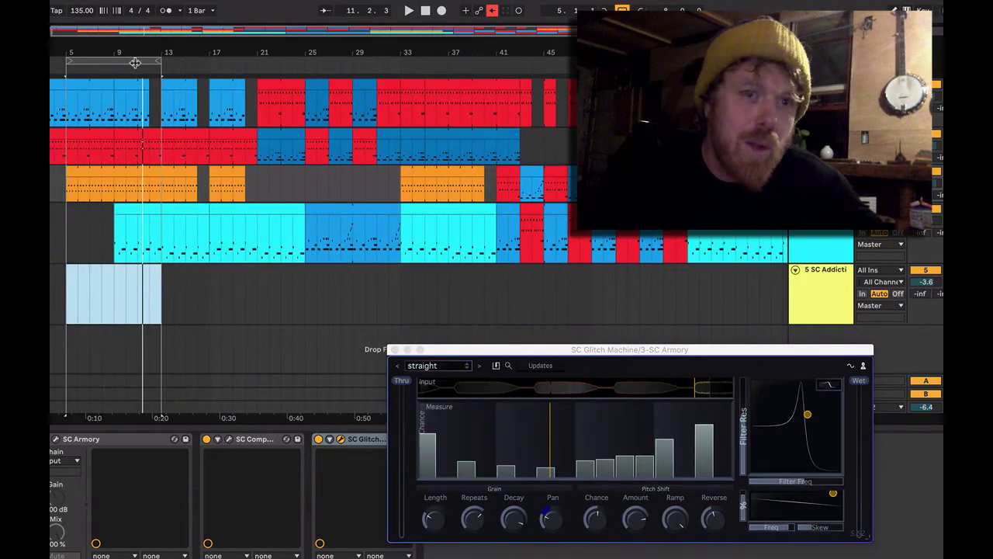
pyautogui.moveTo(134, 62); pyautogui.dragTo(569, 83)
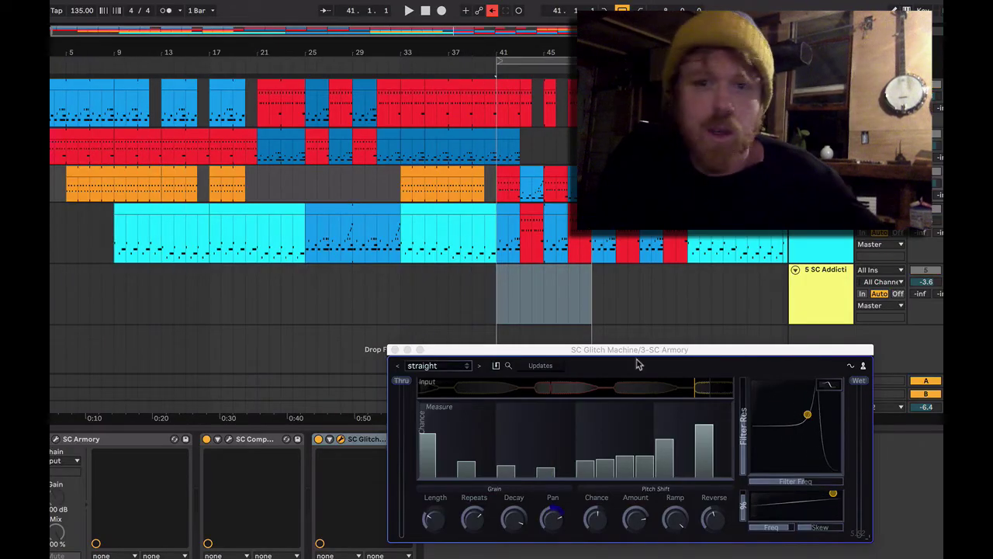
pyautogui.press('space')
# Adjust the low-pass filter's cutoff and resonance on the new section, and audition the loop with the Thru signal off.
pyautogui.moveTo(636, 351); pyautogui.dragTo(660, 368)
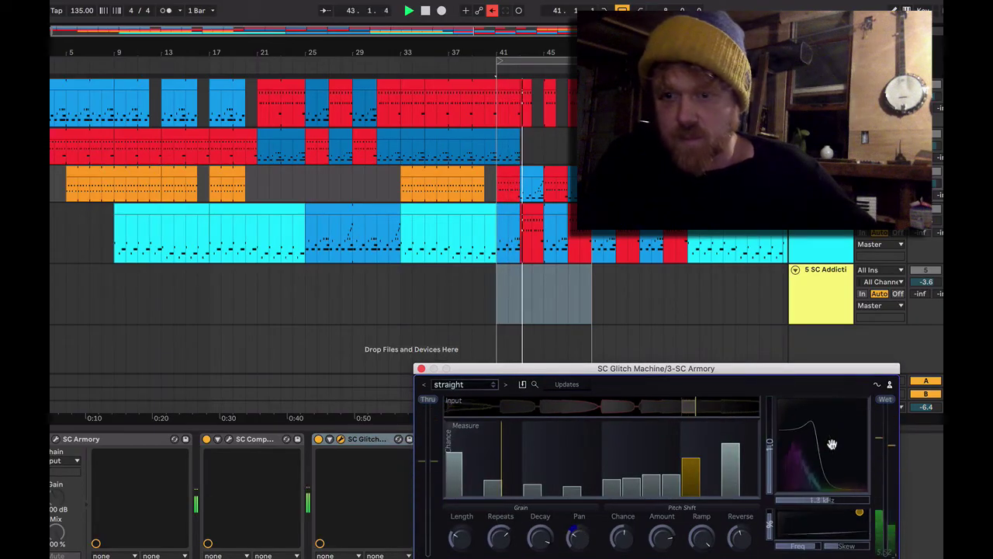
pyautogui.moveTo(832, 444); pyautogui.dragTo(839, 437)
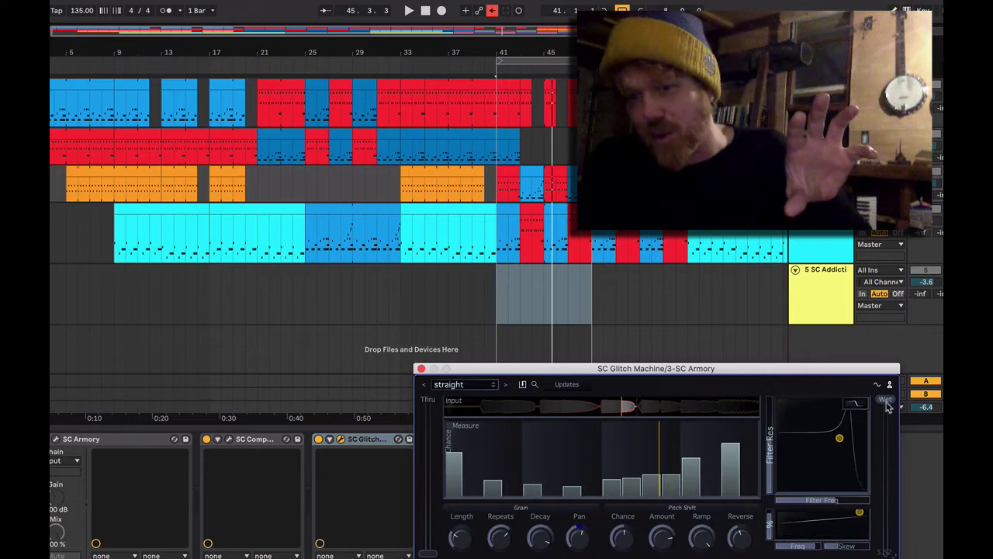
pyautogui.press('space')
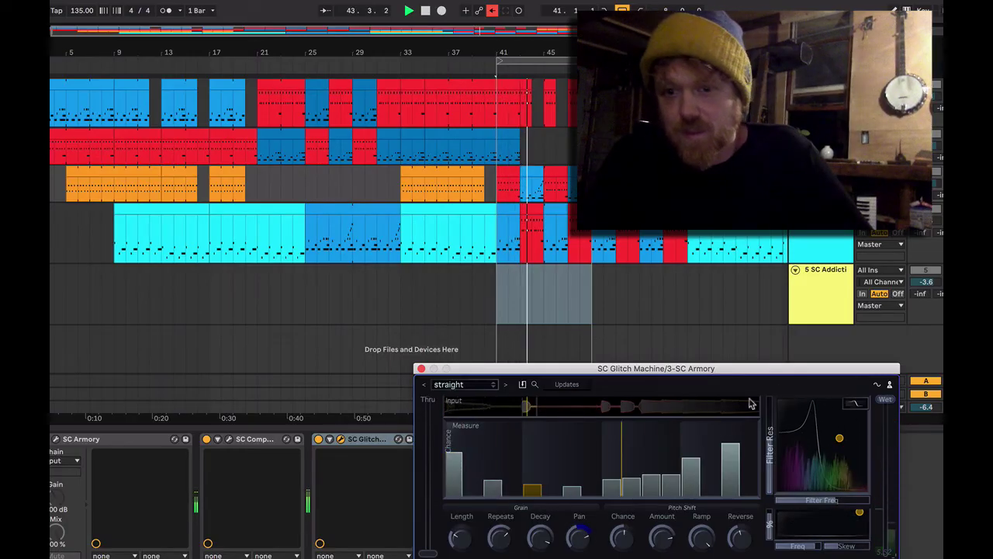
# Raise the Chance of steps 1, 3, 5, 7 and 9 so more glitches trigger.
pyautogui.click(606, 464)
pyautogui.moveTo(605, 464); pyautogui.dragTo(607, 448)
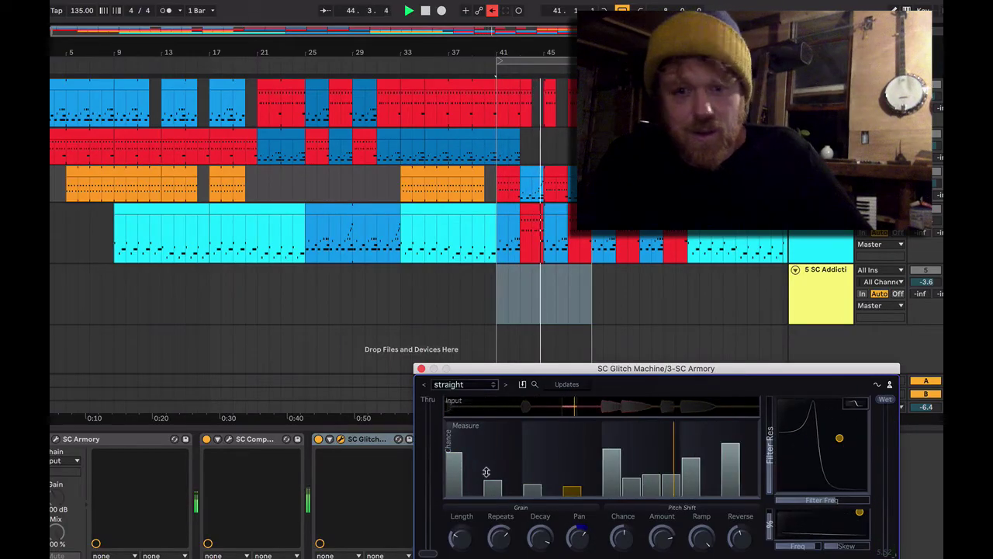
pyautogui.click(455, 437)
pyautogui.click(484, 462)
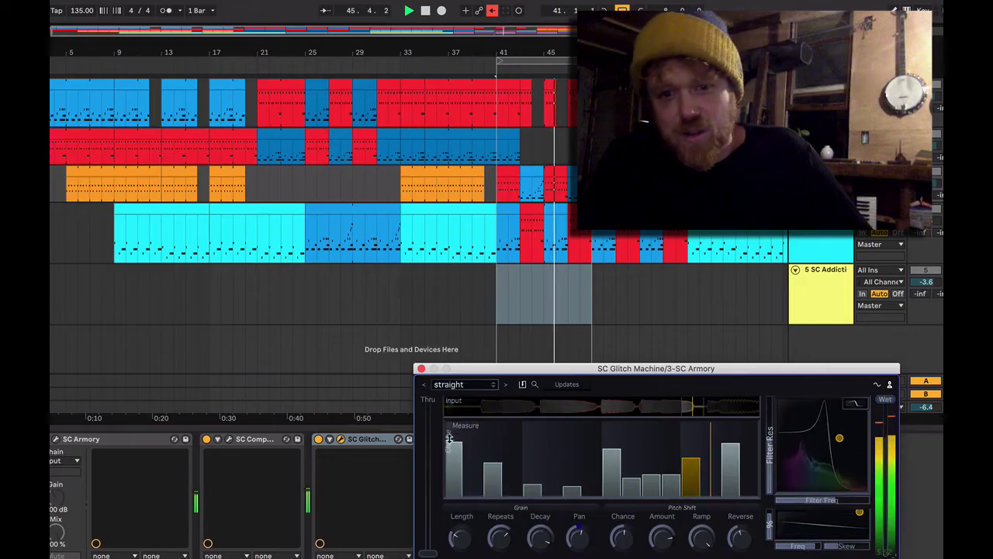
pyautogui.moveTo(448, 438)
pyautogui.mouseDown()
pyautogui.moveTo(534, 466)
pyautogui.moveTo(532, 455)
pyautogui.moveTo(572, 466)
pyautogui.moveTo(572, 442)
pyautogui.mouseUp()
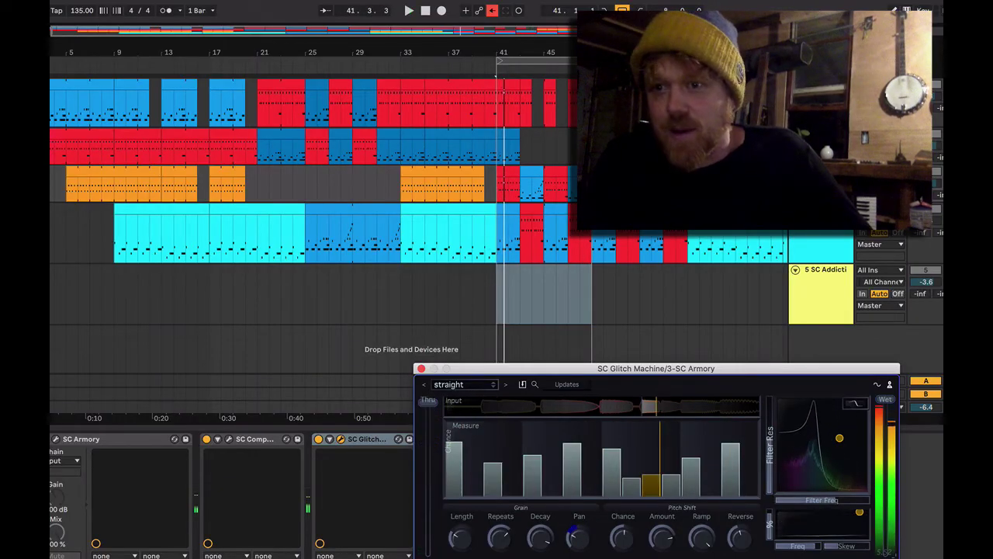
# Turn the Thru signal back on and replay the loop from bar 41.
pyautogui.press('s')
pyautogui.press('space')
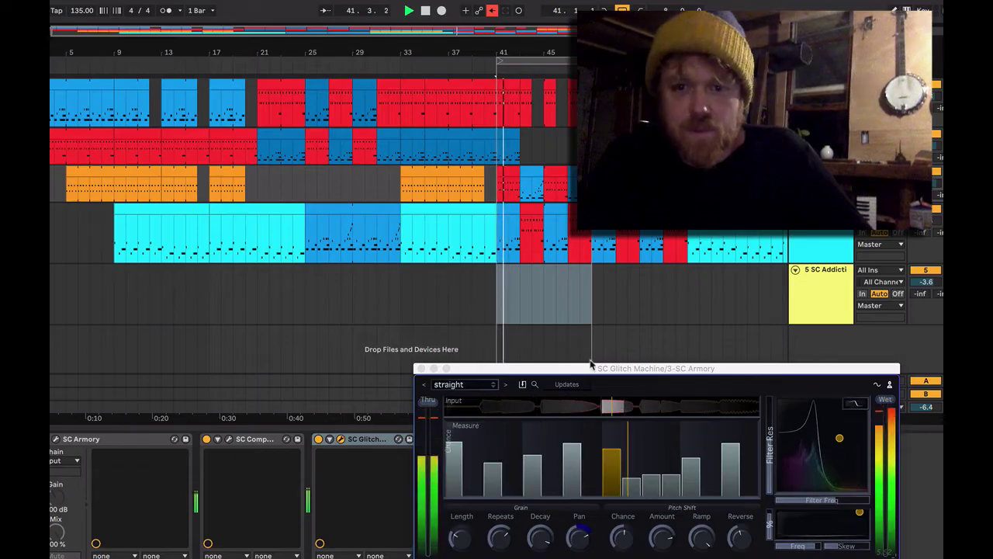
pyautogui.moveTo(598, 370); pyautogui.dragTo(577, 355)
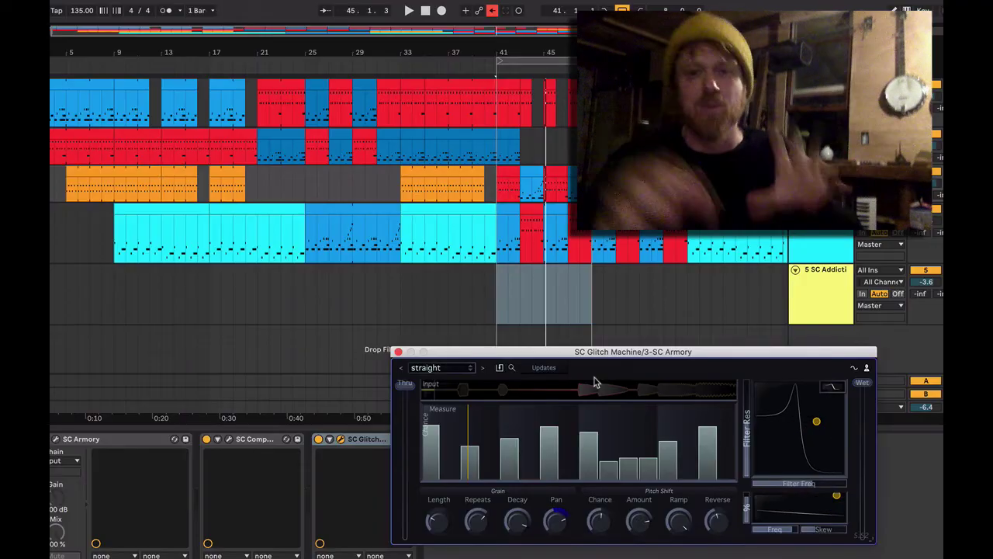
# Load the jungle preset in SC Glitch Machine and return to the SC Armory track's device chain.
pyautogui.click(470, 370)
pyautogui.click(328, 315)
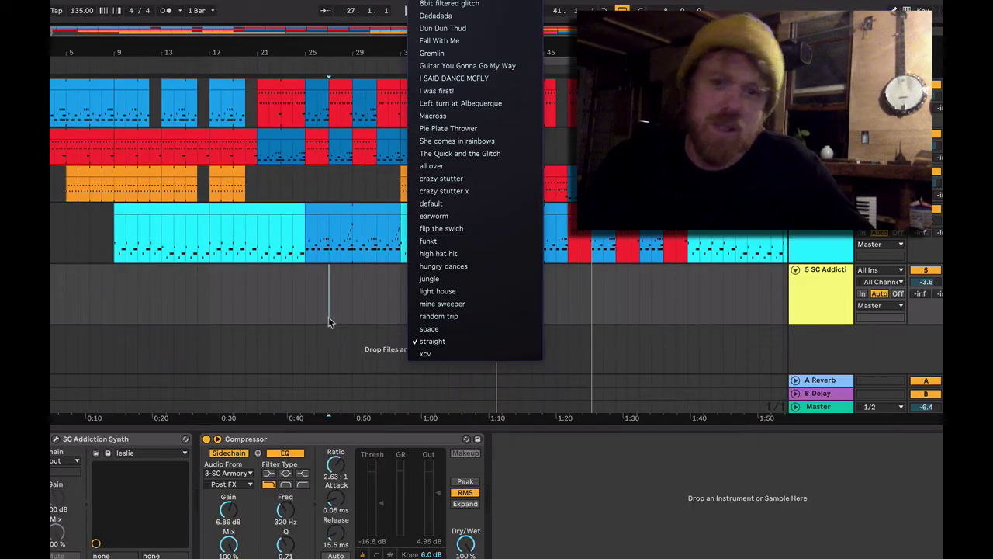
pyautogui.click(443, 278)
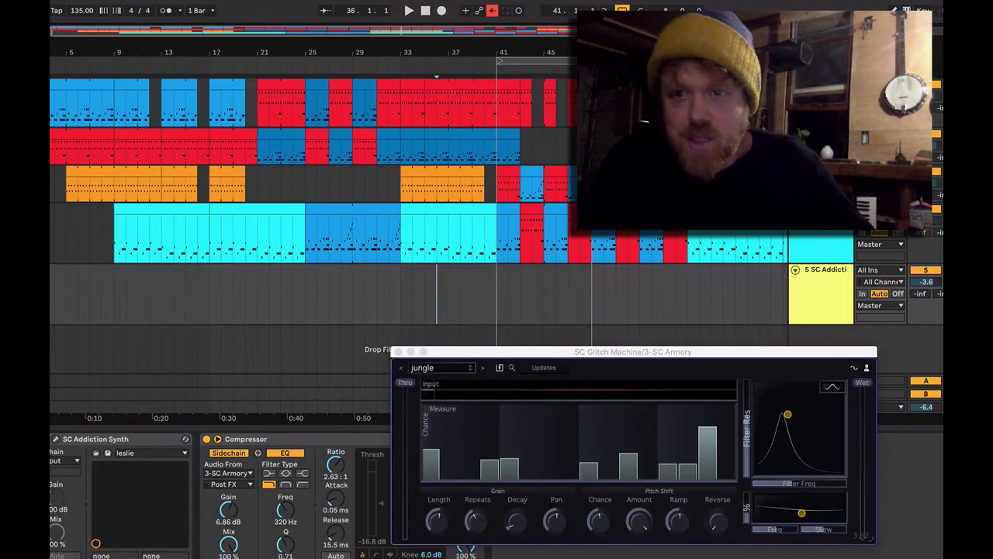
pyautogui.click(625, 291)
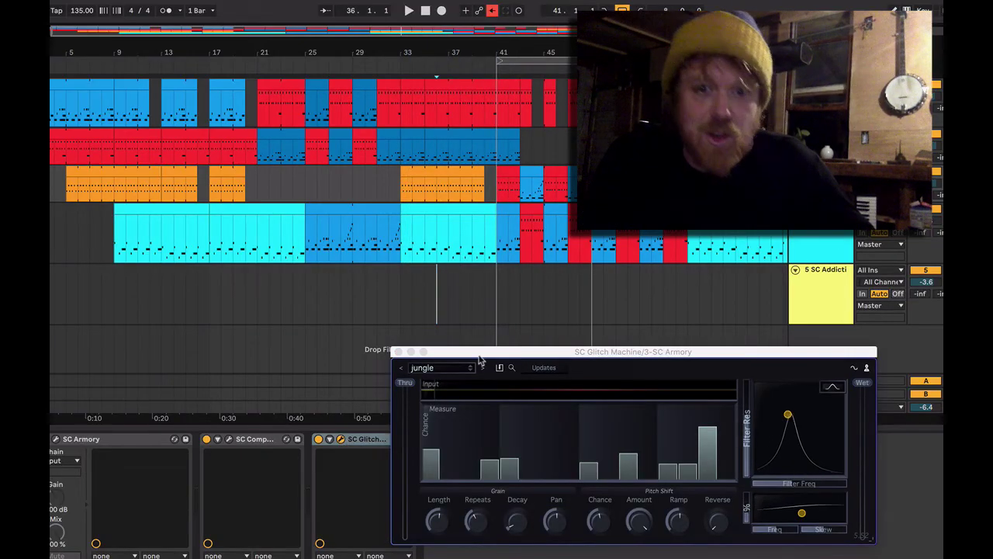
pyautogui.moveTo(480, 358); pyautogui.dragTo(496, 354)
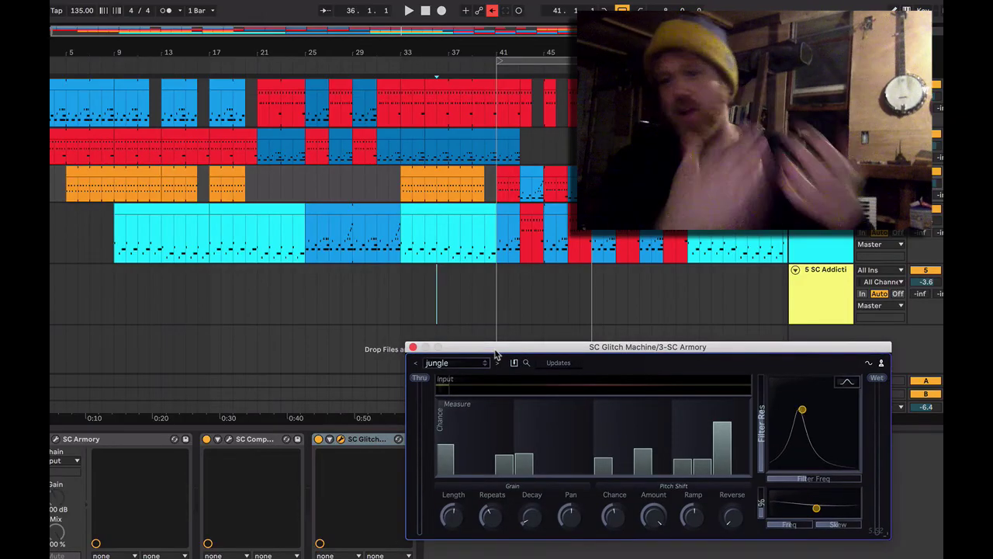